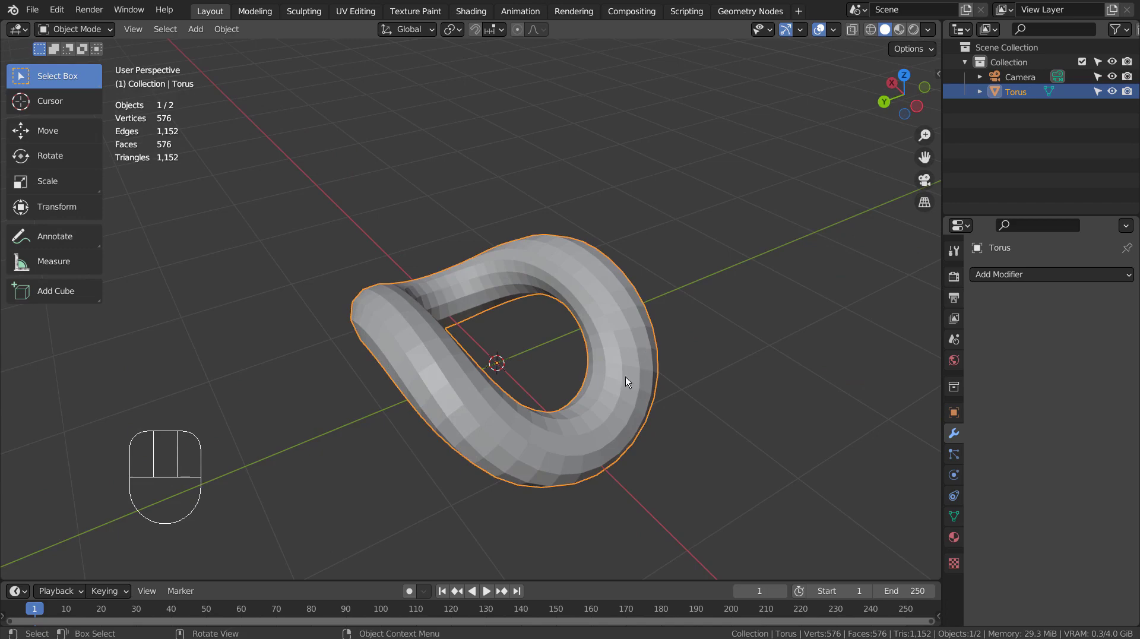
Step: Hide the existing torus and add a new default torus mesh at the world origin
scroll(621, 383, down, 5)
key(h)
key(shift+a)
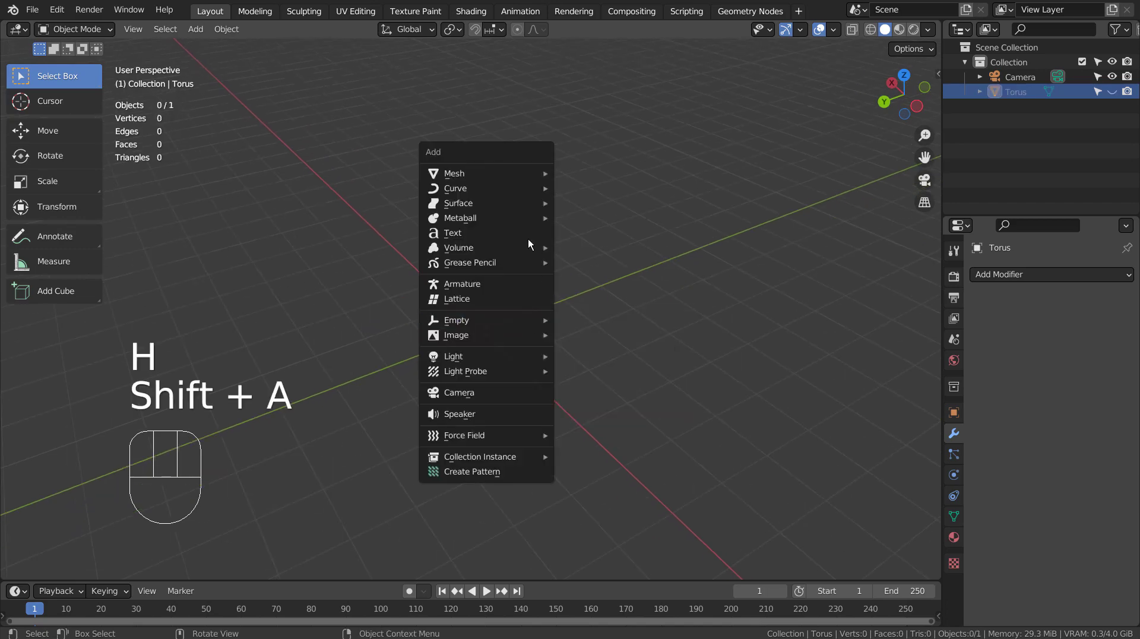
mouse_move(528, 173)
click(615, 274)
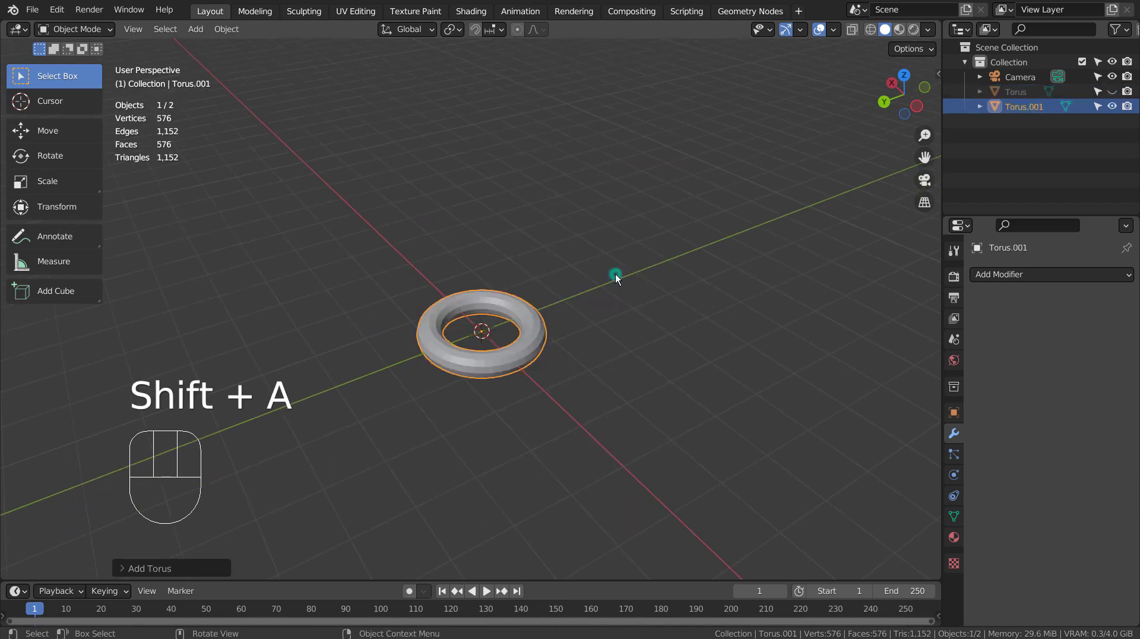
Step: Add a Simple Deform modifier to the new torus, set to Bend with an angle of 180°
scroll(596, 423, up, 4)
middle_drag(682, 431, 671, 394)
click(1024, 276)
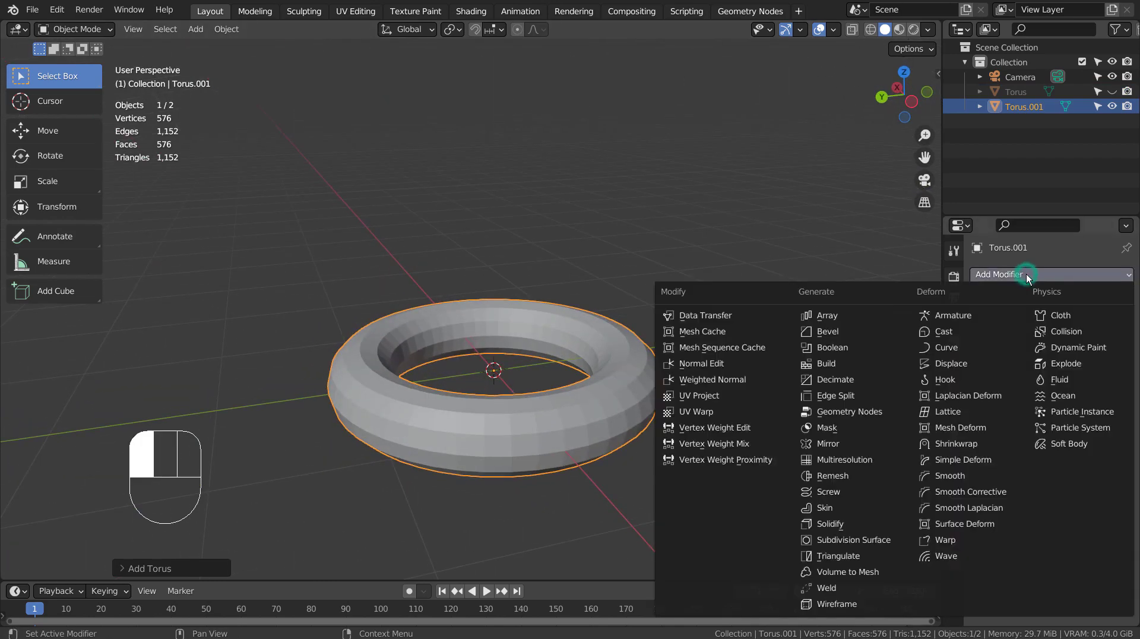
click(995, 457)
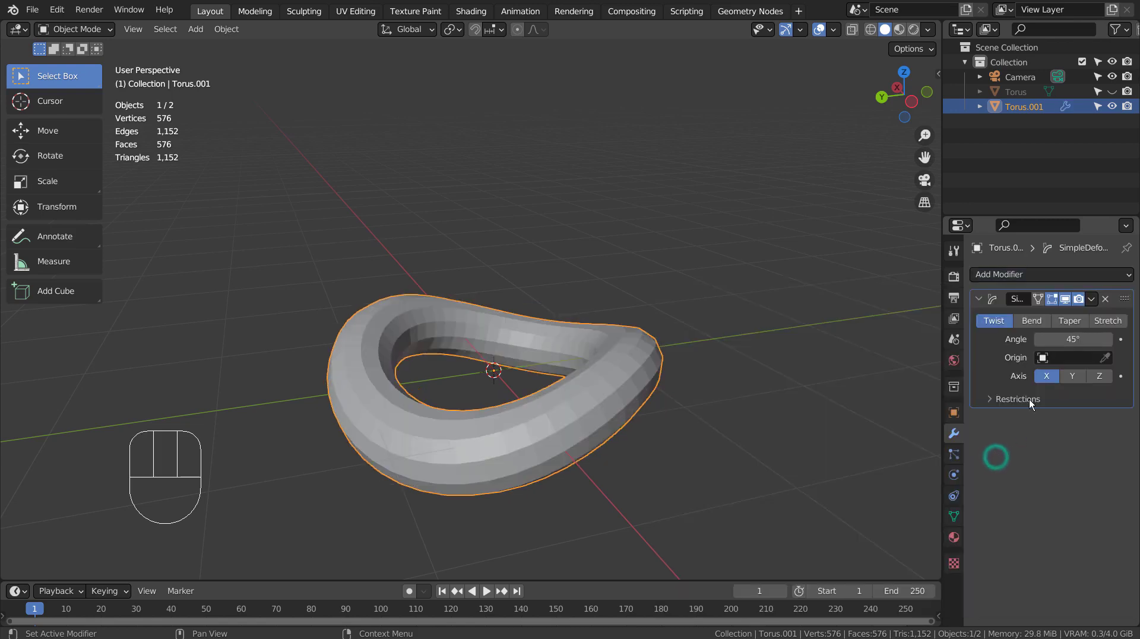
click(1036, 319)
click(1068, 336)
text(180)
key(Return)
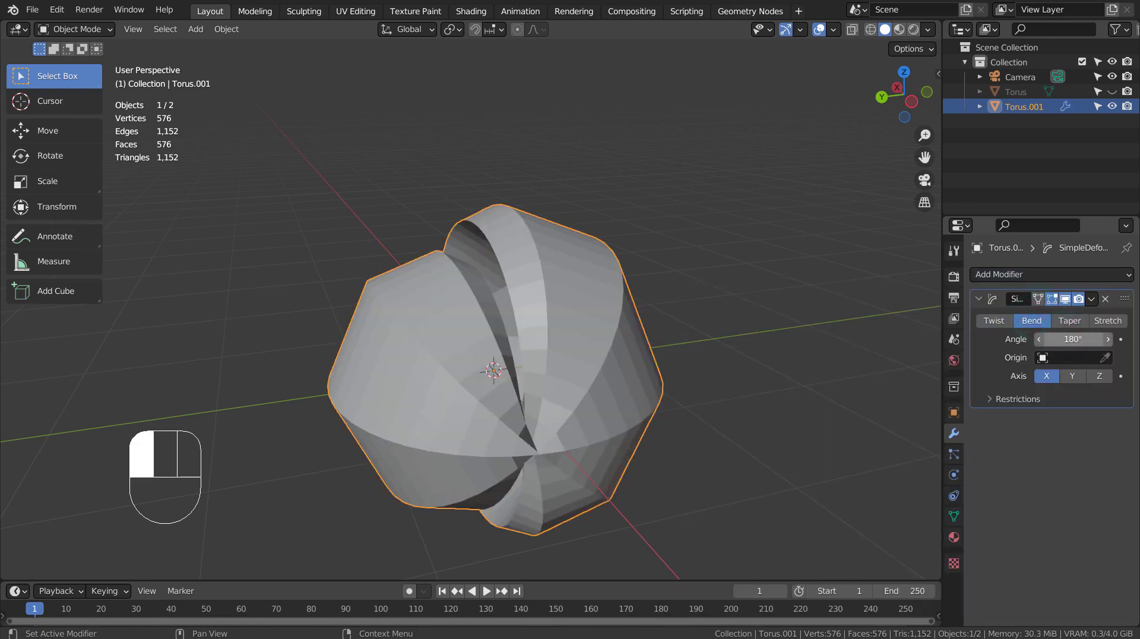
Step: Try the bend on the Y and Z axes, and set the axis back to X
middle_drag(843, 358, 849, 415)
click(1065, 381)
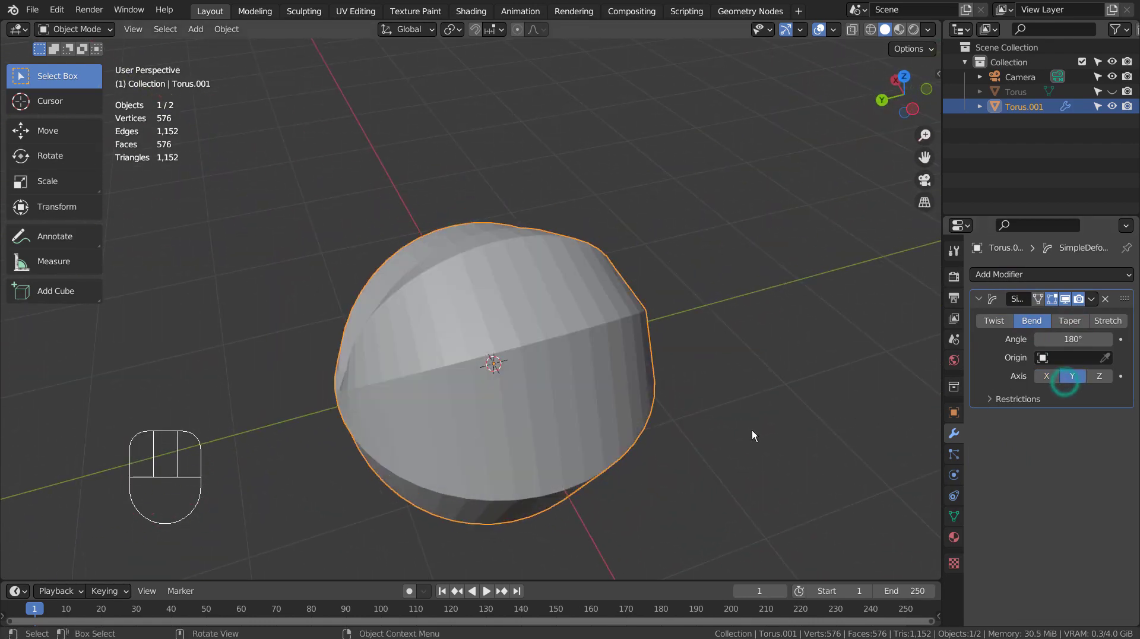
middle_drag(752, 430, 539, 408)
click(1100, 375)
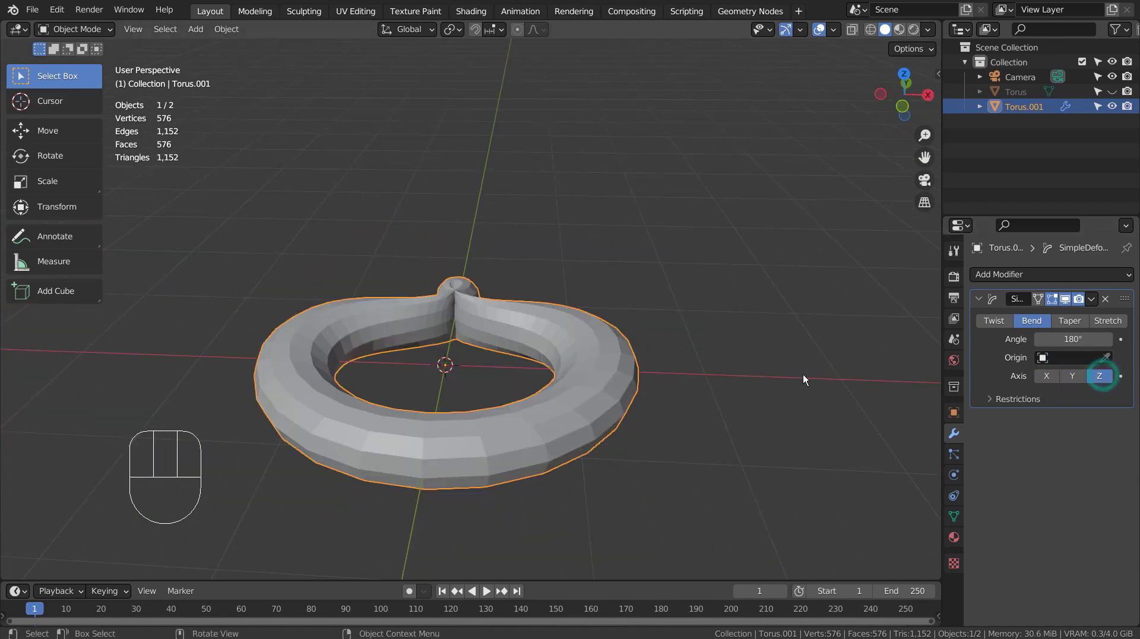
middle_drag(803, 374, 840, 377)
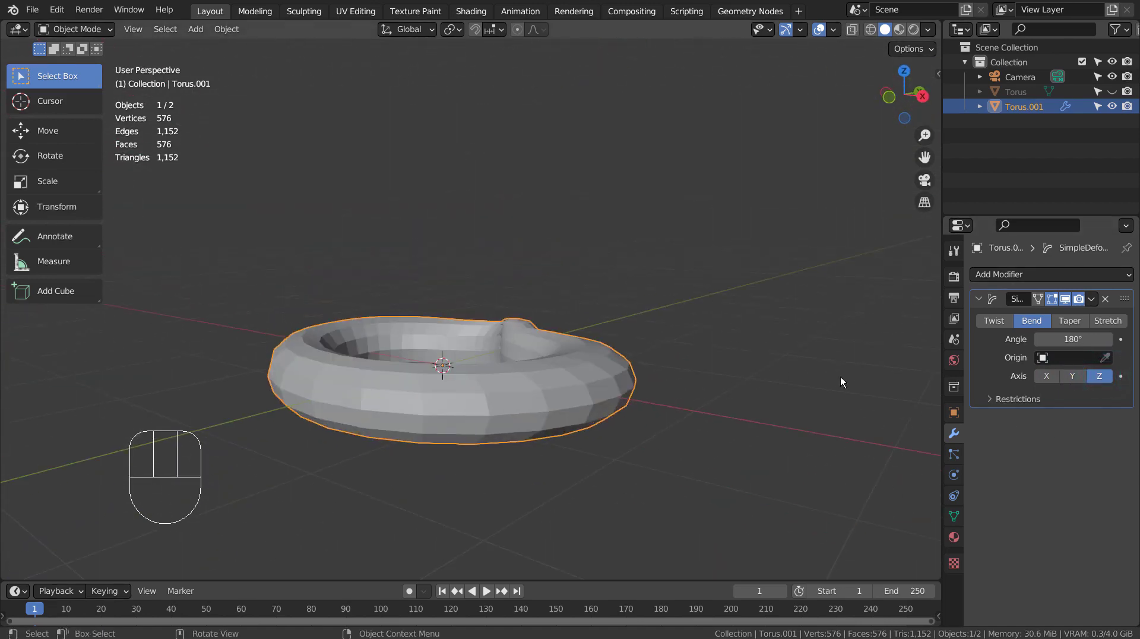
click(1047, 376)
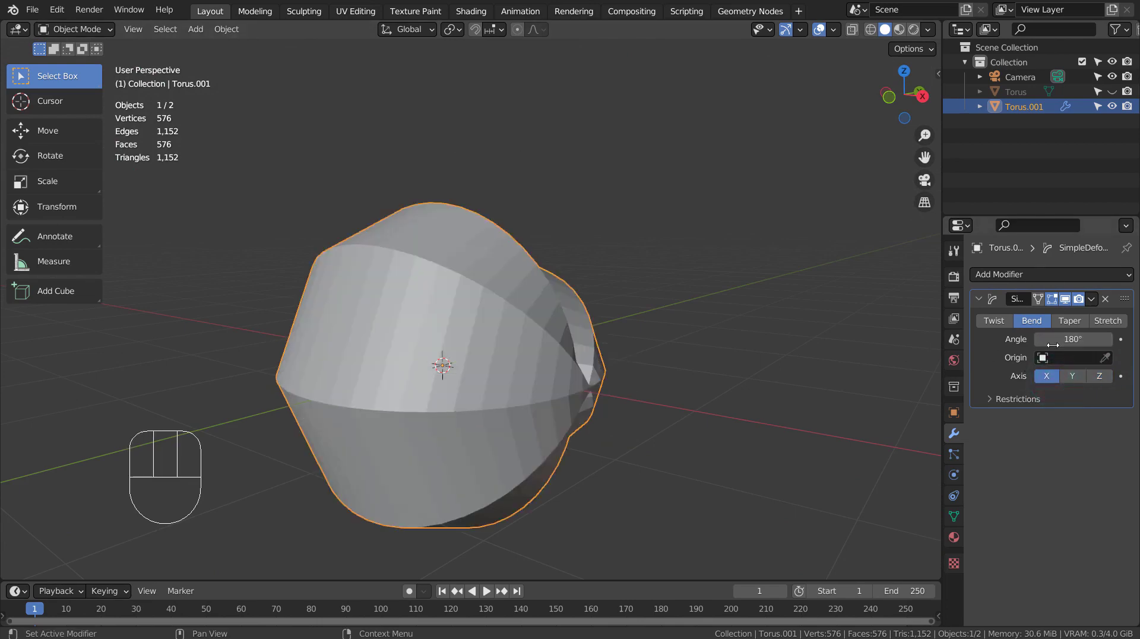
Step: Try moving the whole torus mesh along Y in Edit Mode with wireframe shading, and undo the move
key(Tab)
scroll(685, 371, down, 3)
middle_drag(685, 372, 665, 443)
key(shift+z)
middle_drag(611, 402, 679, 395)
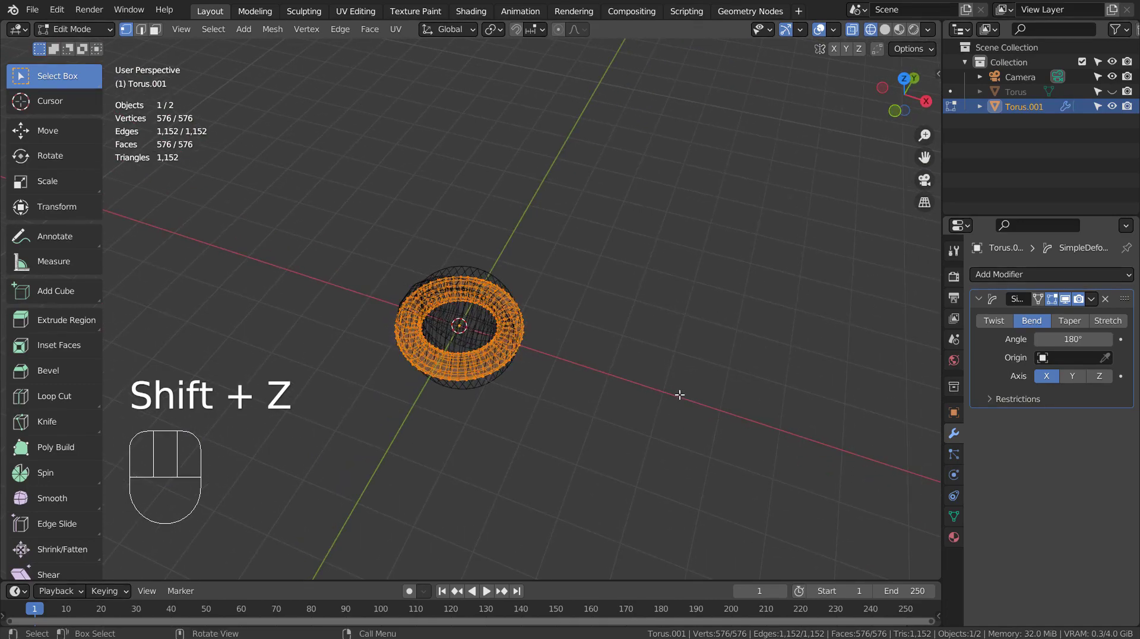
key(g)
key(y)
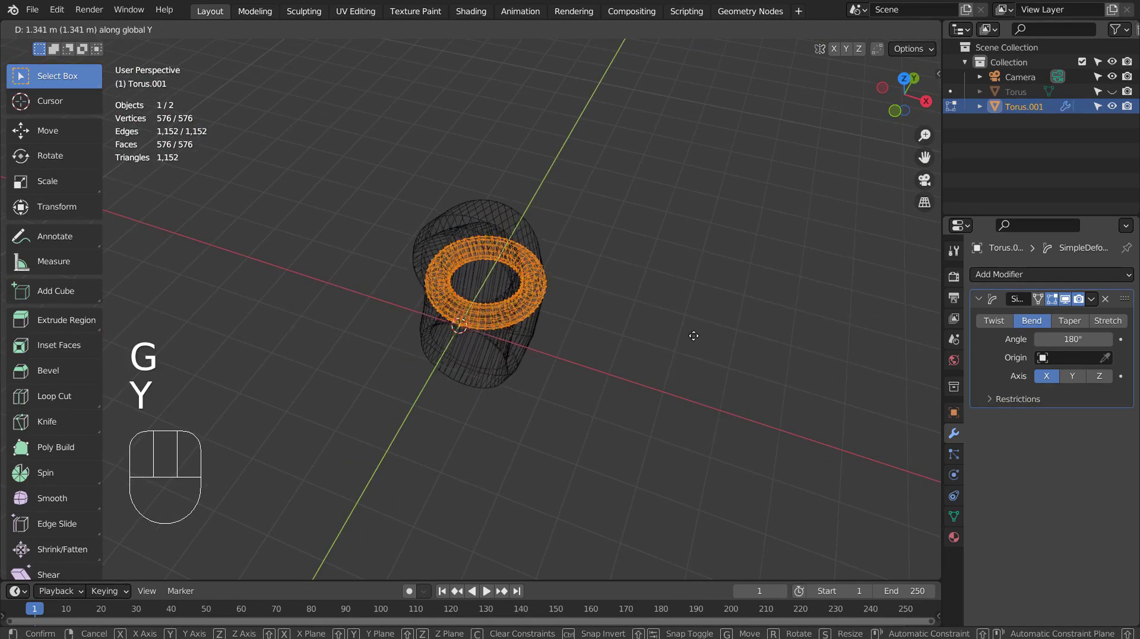
click(734, 262)
middle_drag(734, 262, 673, 373)
key(ctrl+z)
Step: Try moving the torus's vertices along the X axis, and undo the move
key(g)
key(x)
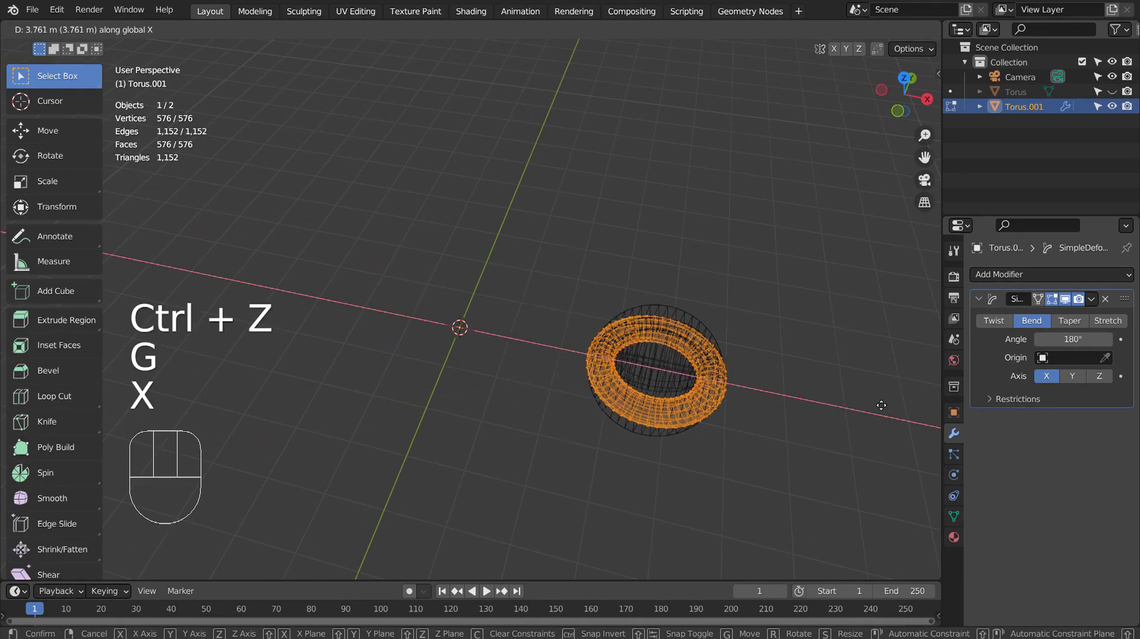
click(889, 406)
key(ctrl+z)
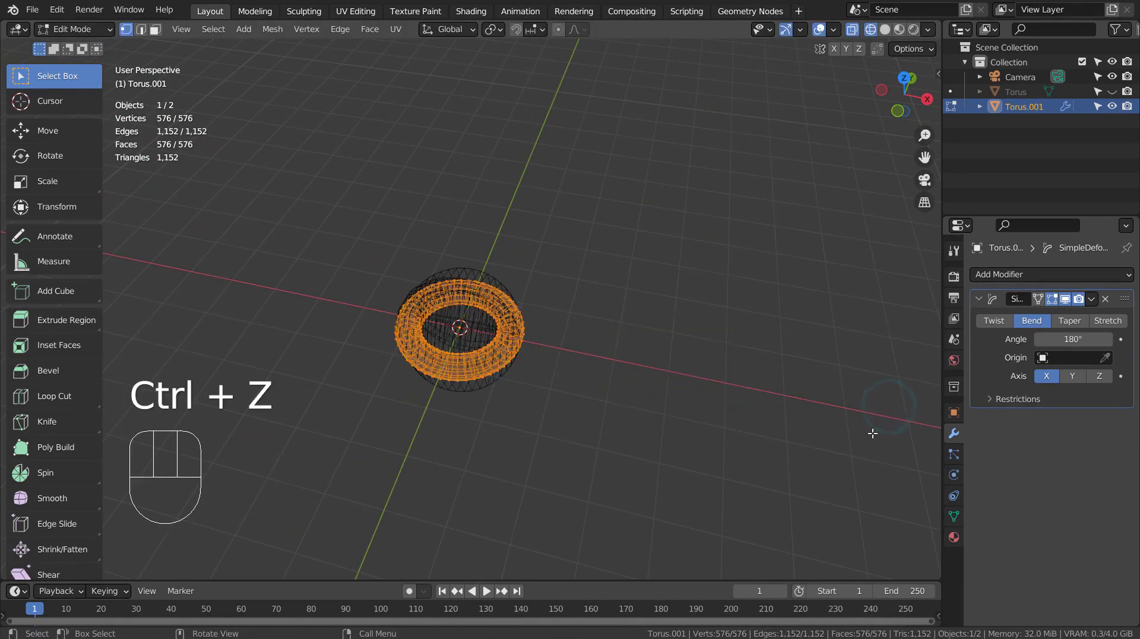
Step: Try moving the torus's vertices along the Z axis, undo the move, and return to Object Mode
middle_drag(848, 446, 710, 371)
key(g)
key(z)
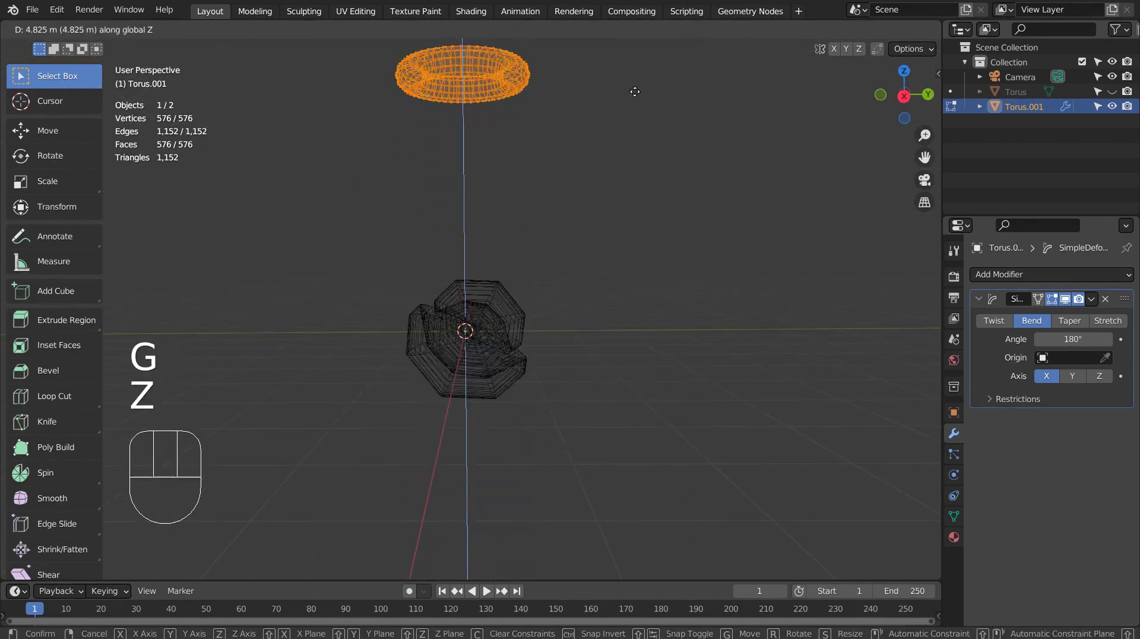
click(637, 516)
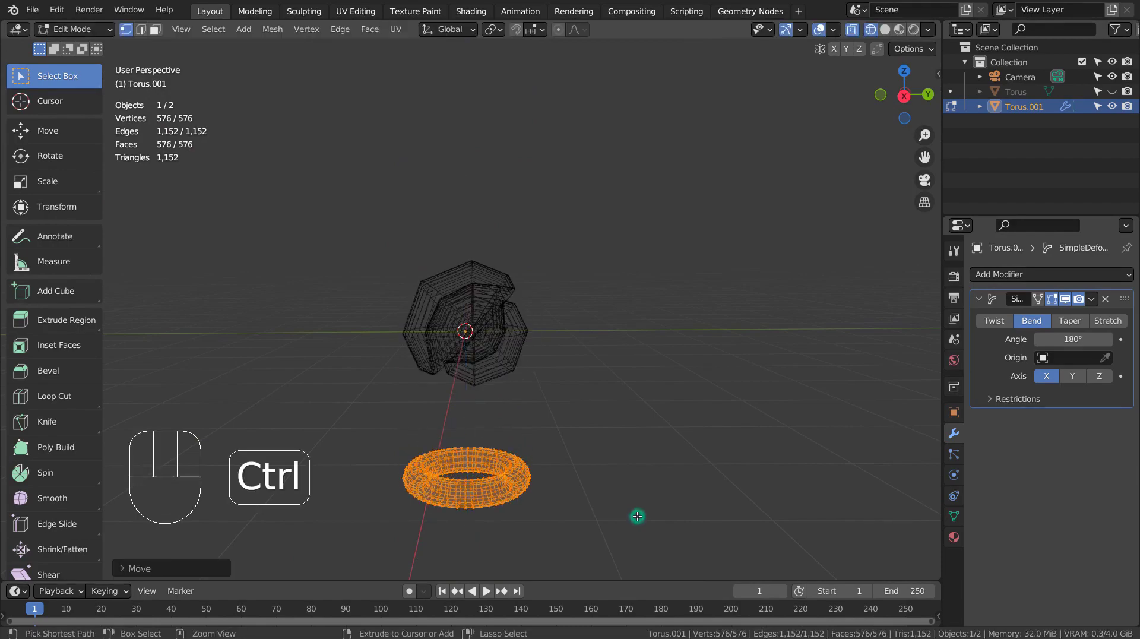
key(ctrl+z)
middle_drag(562, 392, 648, 265)
key(Tab)
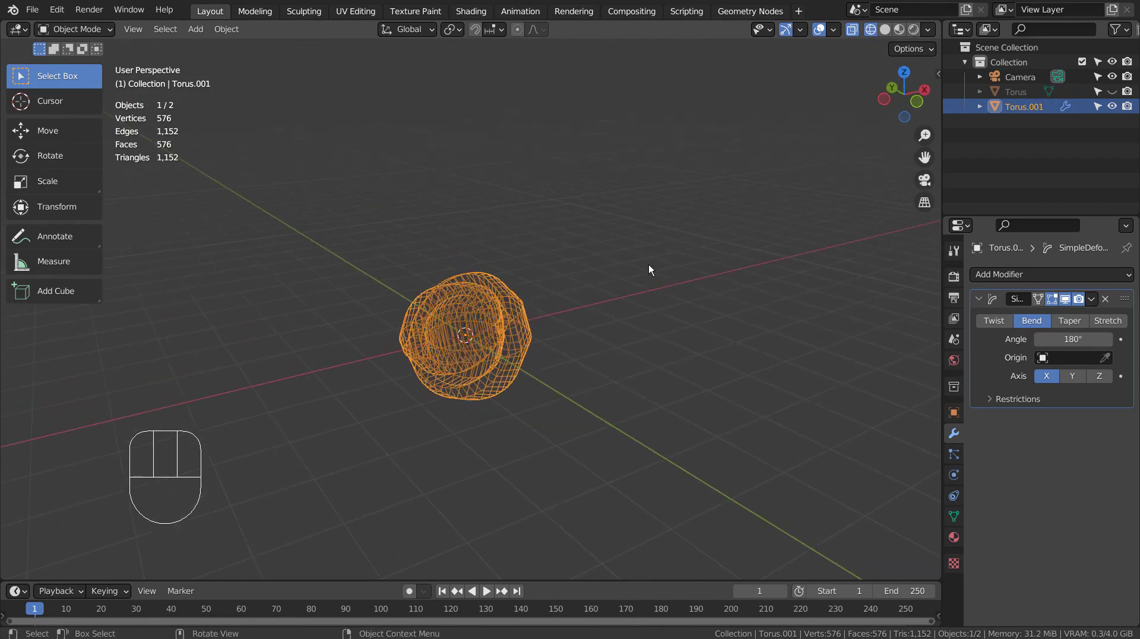
Step: Add a Plain Axes empty and assign it as the origin of the torus's Simple Deform modifier
key(shift+a)
mouse_move(629, 403)
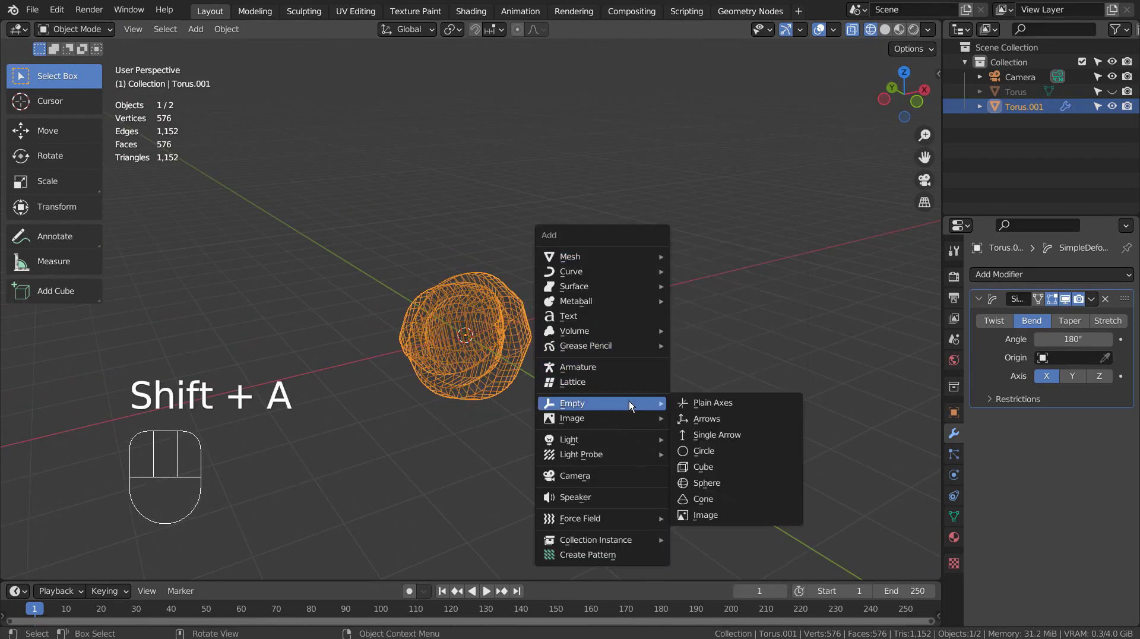
click(710, 404)
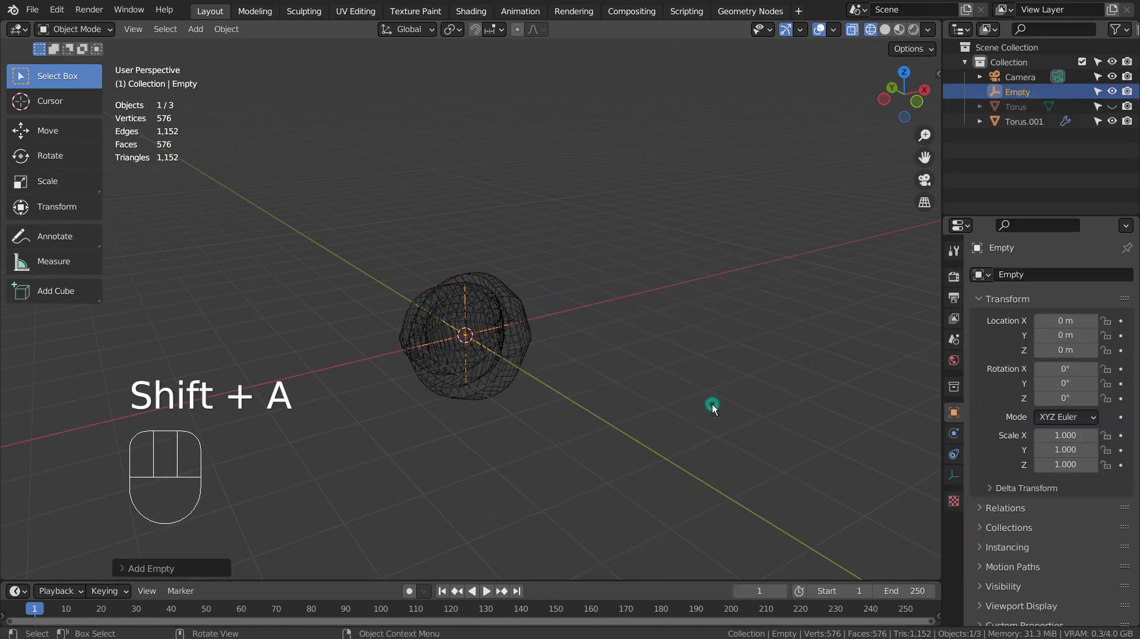
click(516, 305)
click(1044, 358)
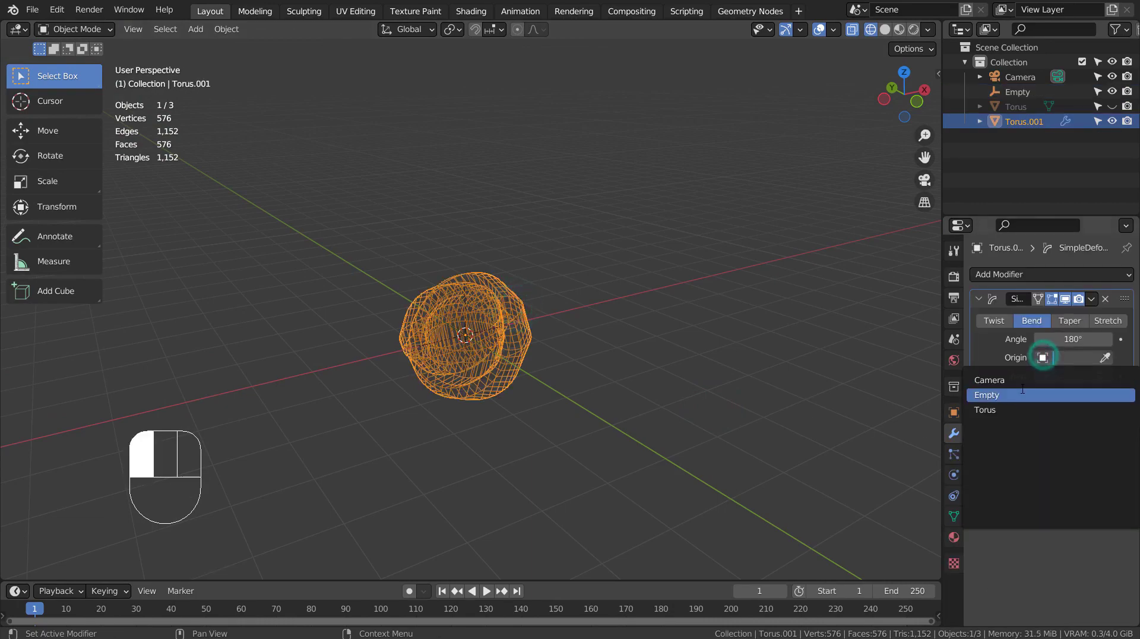
click(973, 396)
Step: Try moving the torus object along Z relative to the empty, and undo the move
middle_drag(815, 356, 505, 330)
middle_drag(603, 422, 722, 400)
key(g)
key(z)
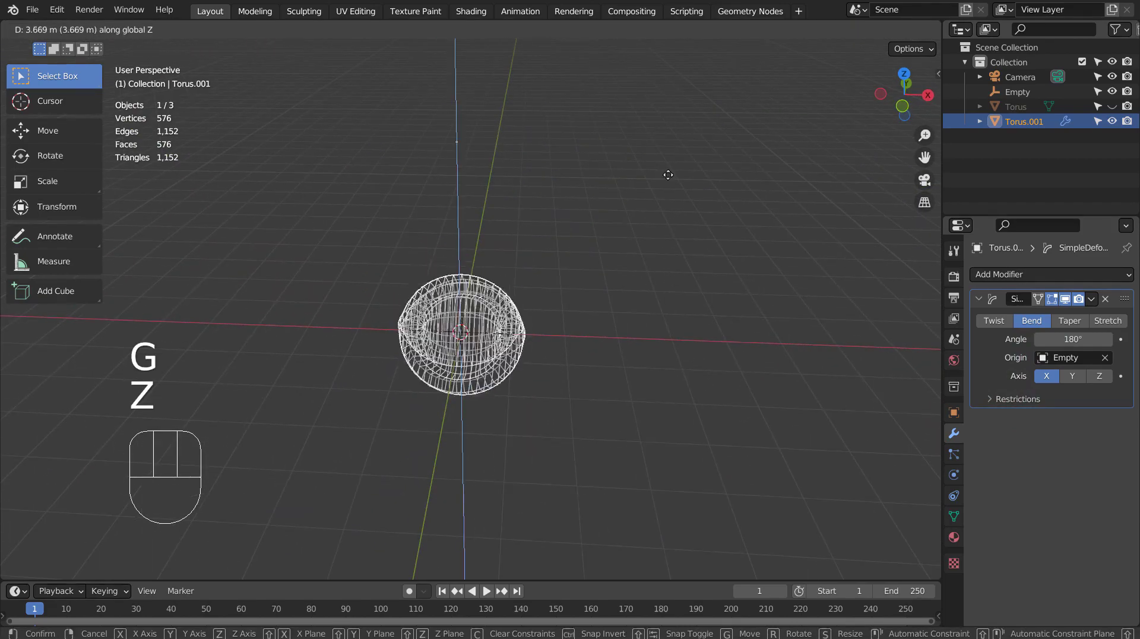
click(668, 77)
key(ctrl+z)
Step: Try moving the torus object along X relative to the empty, and undo the move
key(g)
key(x)
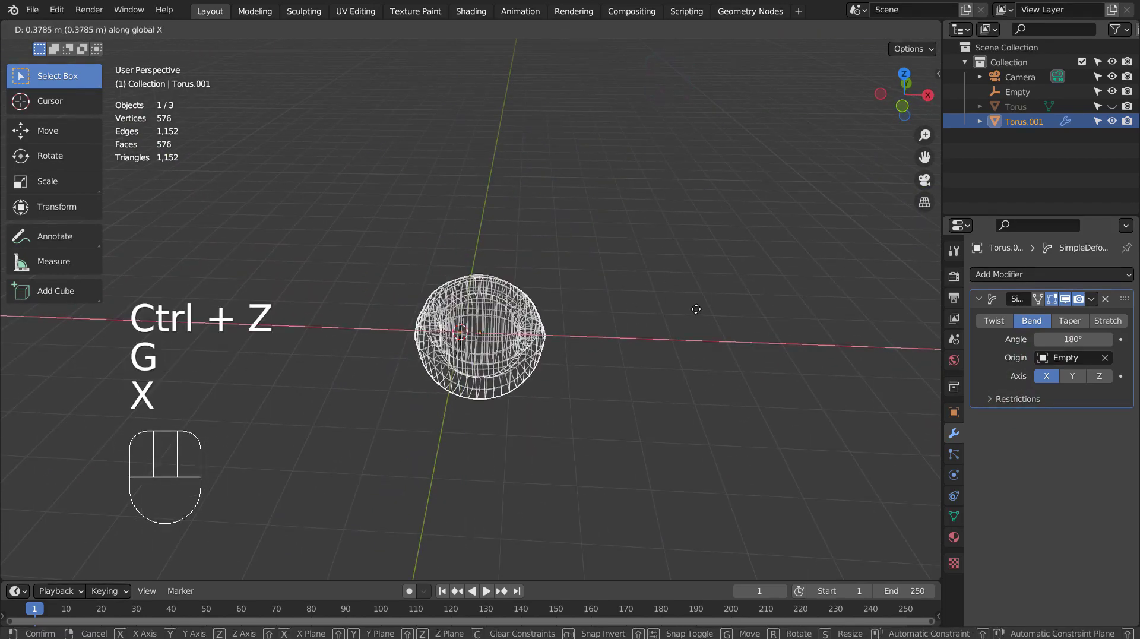
click(910, 318)
key(ctrl+z)
Step: Try moving the torus object along Y relative to the empty, and undo the move
middle_drag(846, 344, 666, 412)
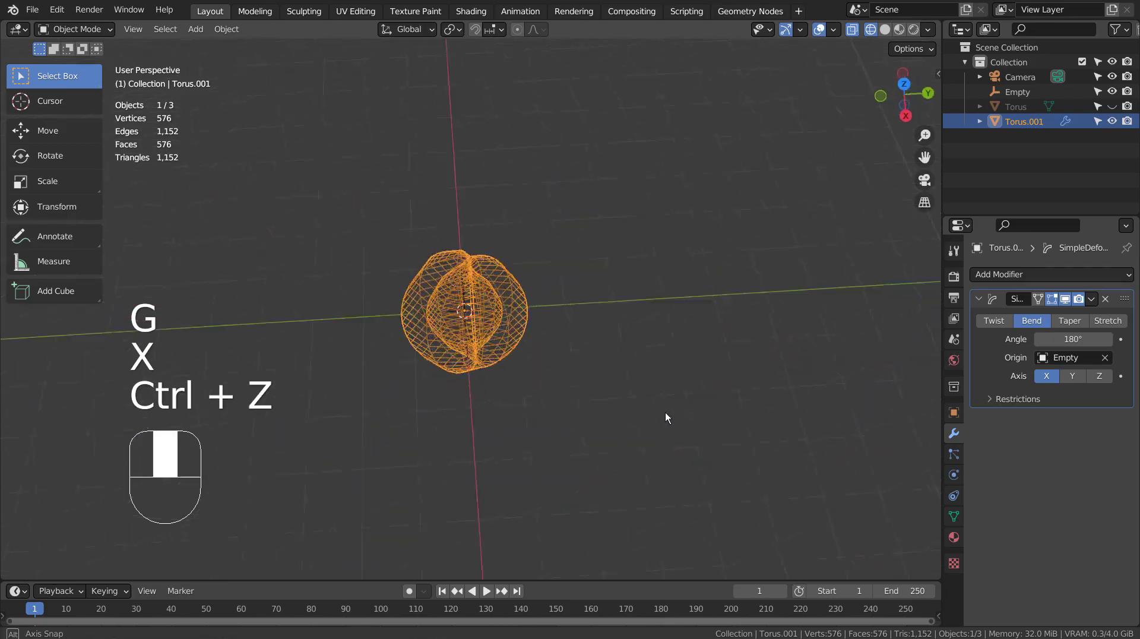
key(g)
key(y)
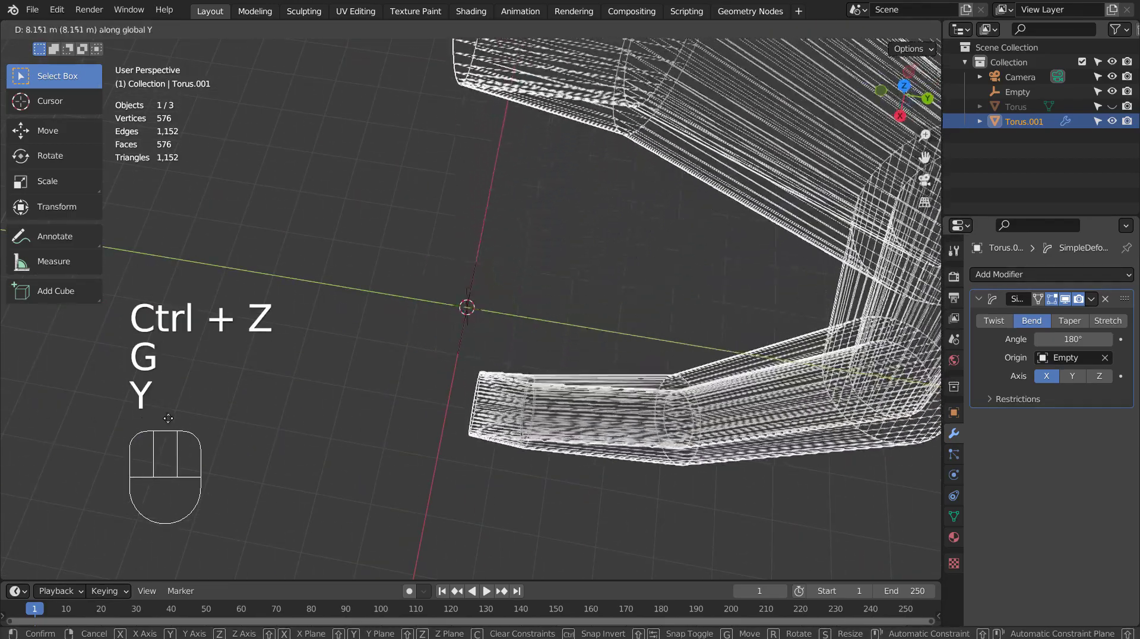
click(211, 416)
middle_drag(308, 418, 420, 383)
key(ctrl+z)
Step: Rotate the empty 90° around the global X axis and switch the viewport back to solid shading
middle_drag(493, 382, 513, 353)
click(462, 282)
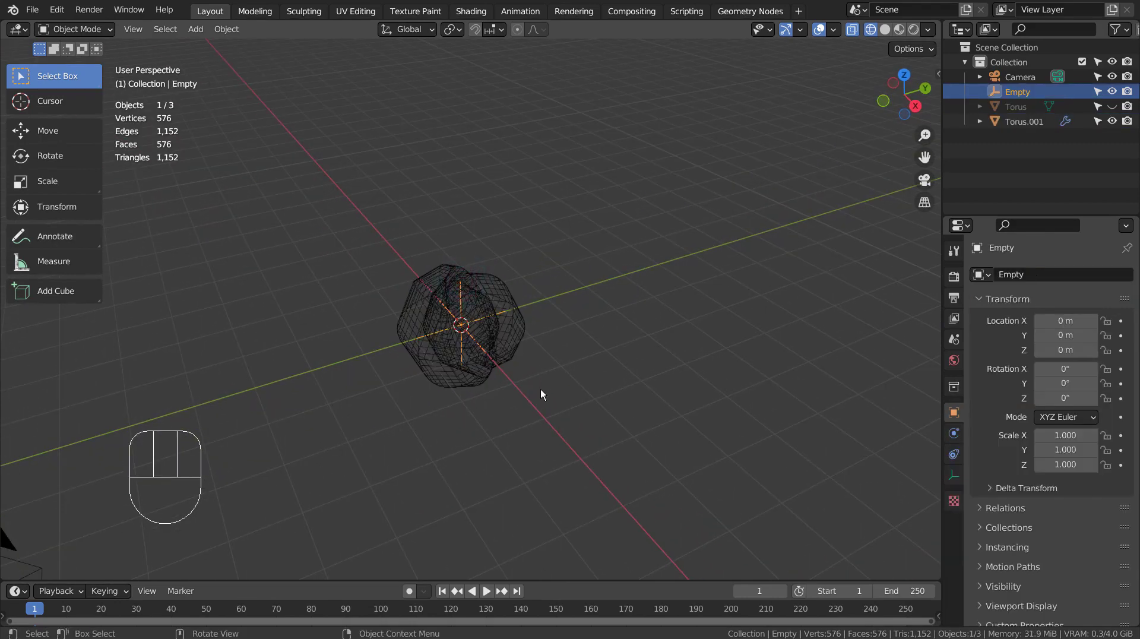
text(rx)
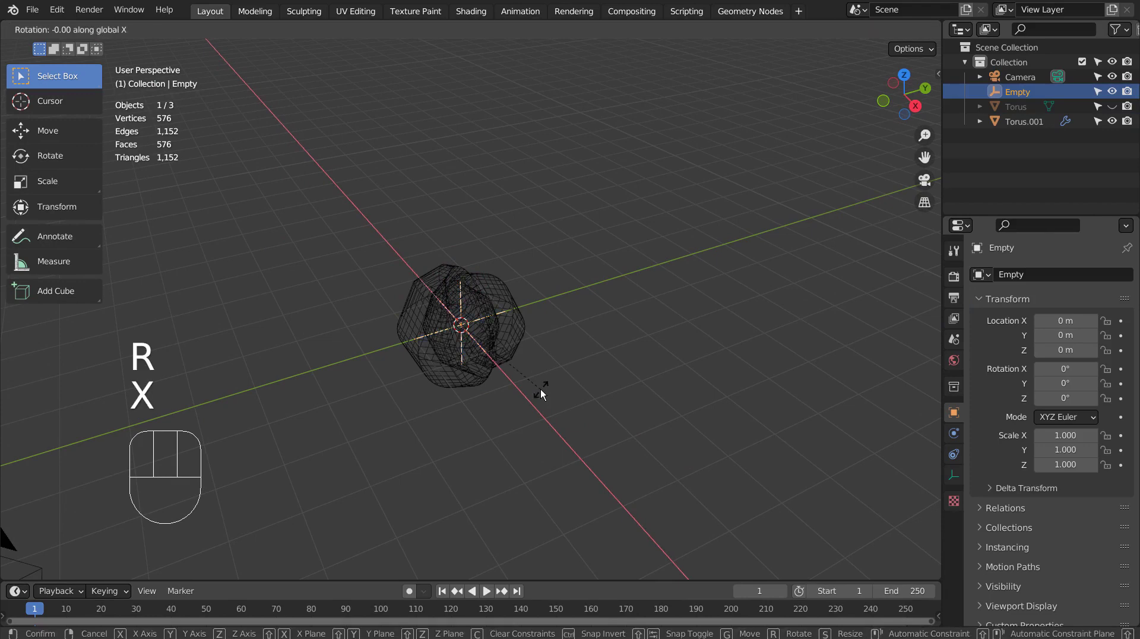
text(90)
key(Return)
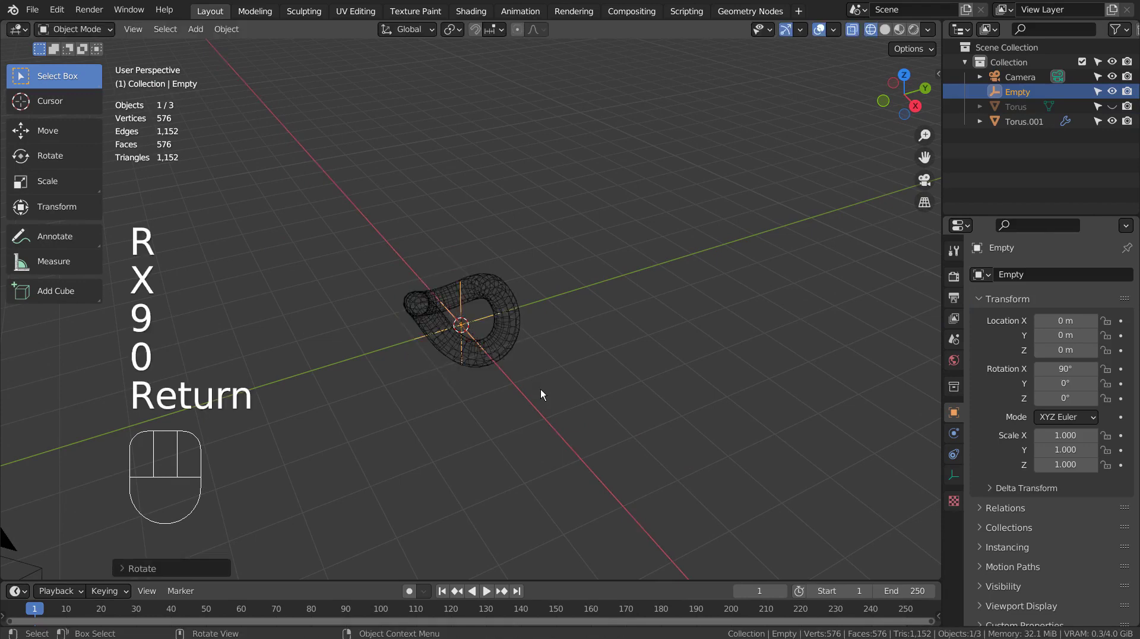
middle_drag(541, 390, 469, 379)
scroll(578, 372, up, 6)
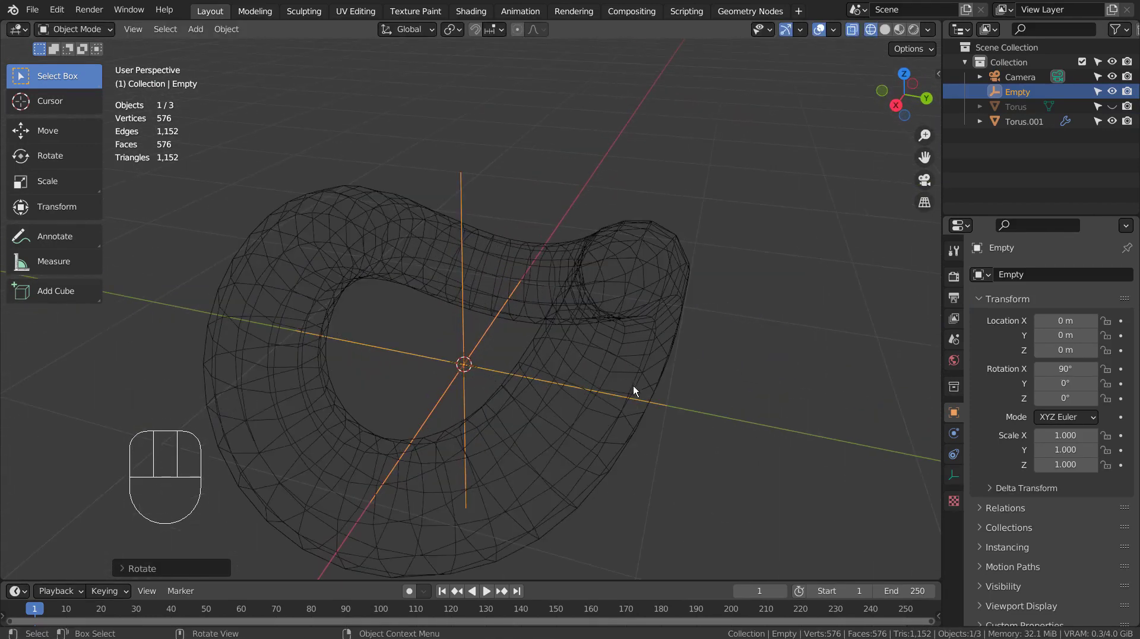
key(shift+z)
mouse_move(701, 387)
middle_down()
mouse_move(500, 387)
mouse_move(387, 351)
mouse_move(272, 287)
mouse_move(558, 380)
middle_up()
Step: Try a different bend angle on the torus, undo it, and set the bend axis to Y
click(680, 305)
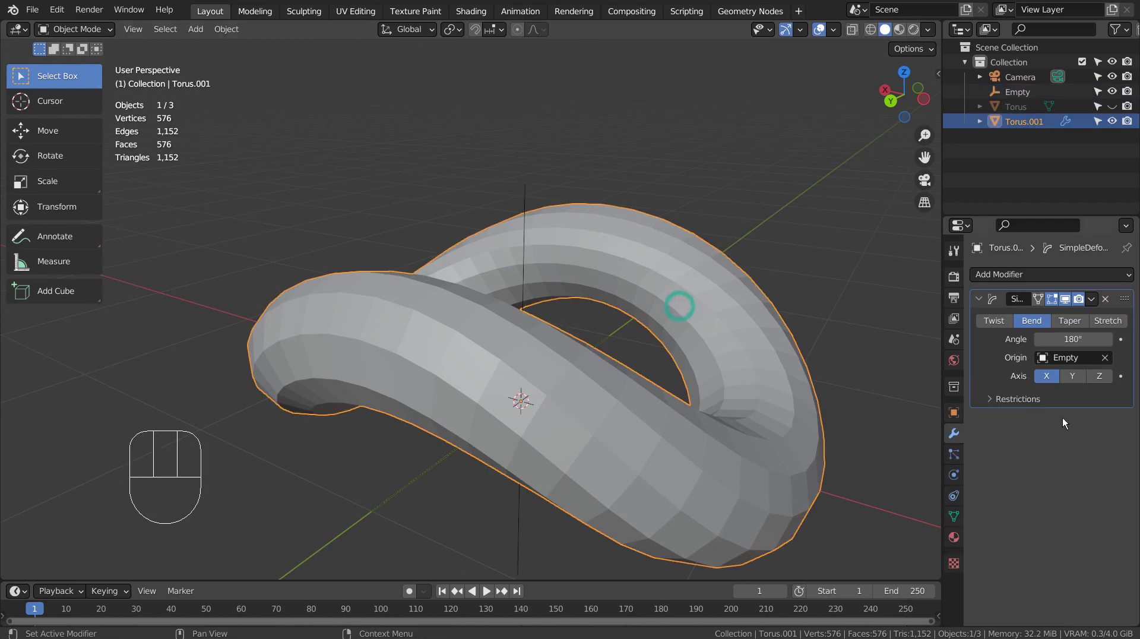
mouse_move(1090, 339)
mouse_down()
mouse_move(1015, 339)
mouse_move(1071, 339)
mouse_up()
key(ctrl+z)
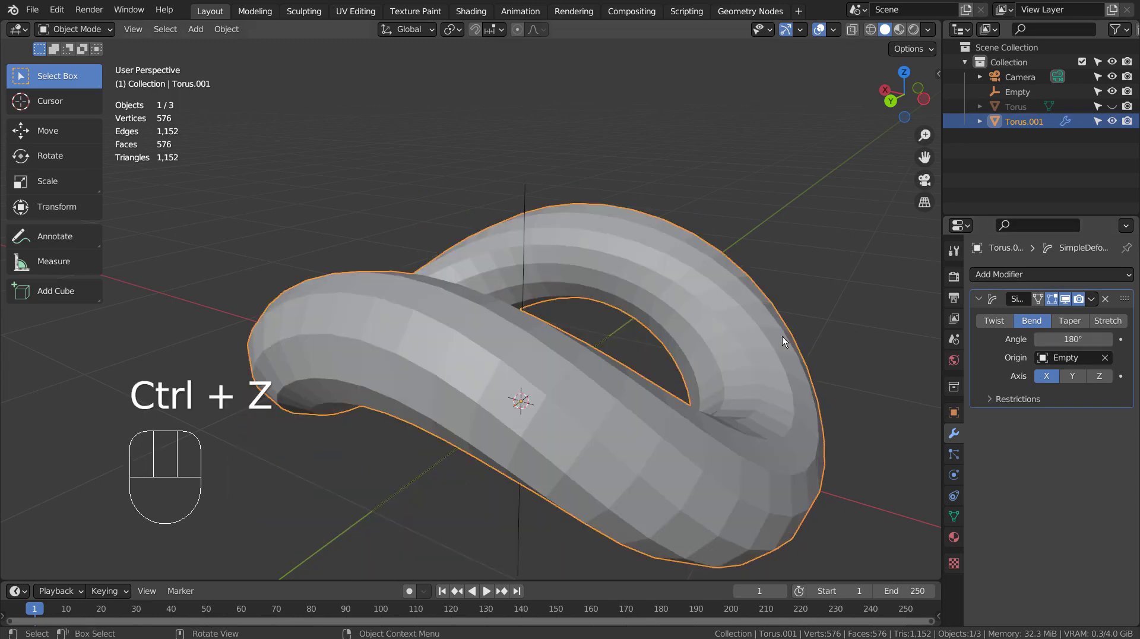
click(1069, 377)
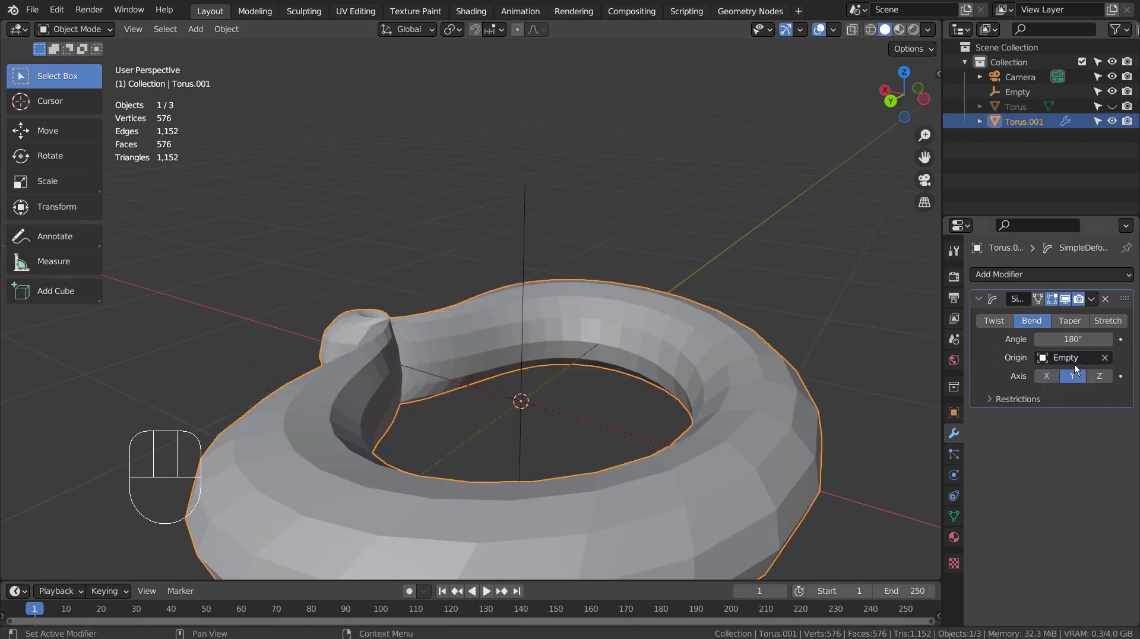
Step: Set the empty's X rotation to 0° and its Y rotation to 90°
click(1017, 92)
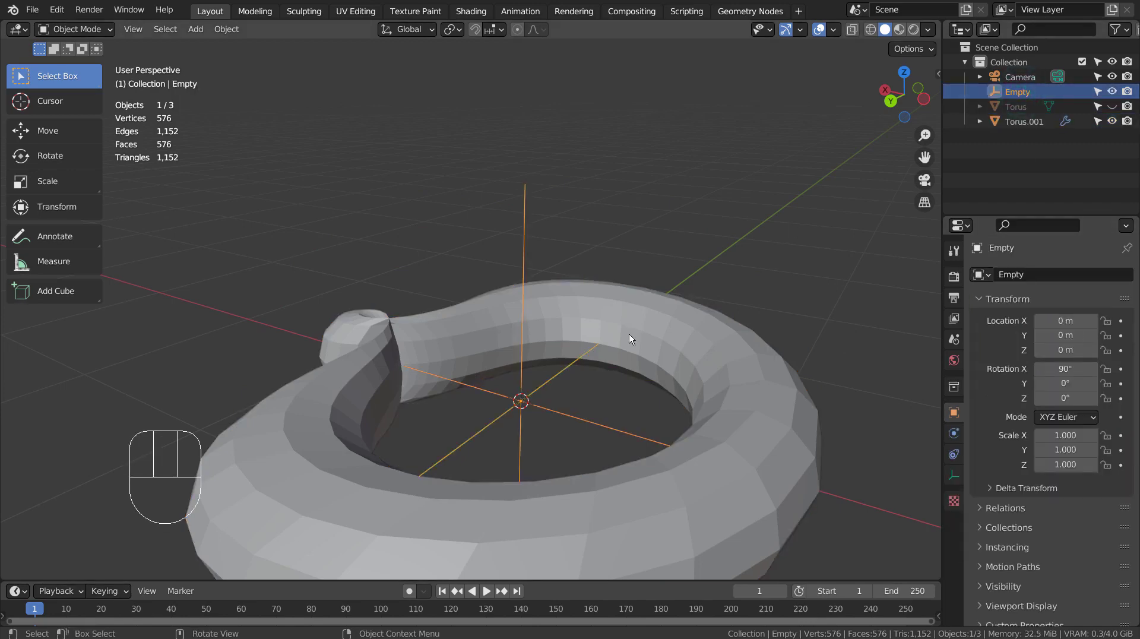
text(0)
key(Tab)
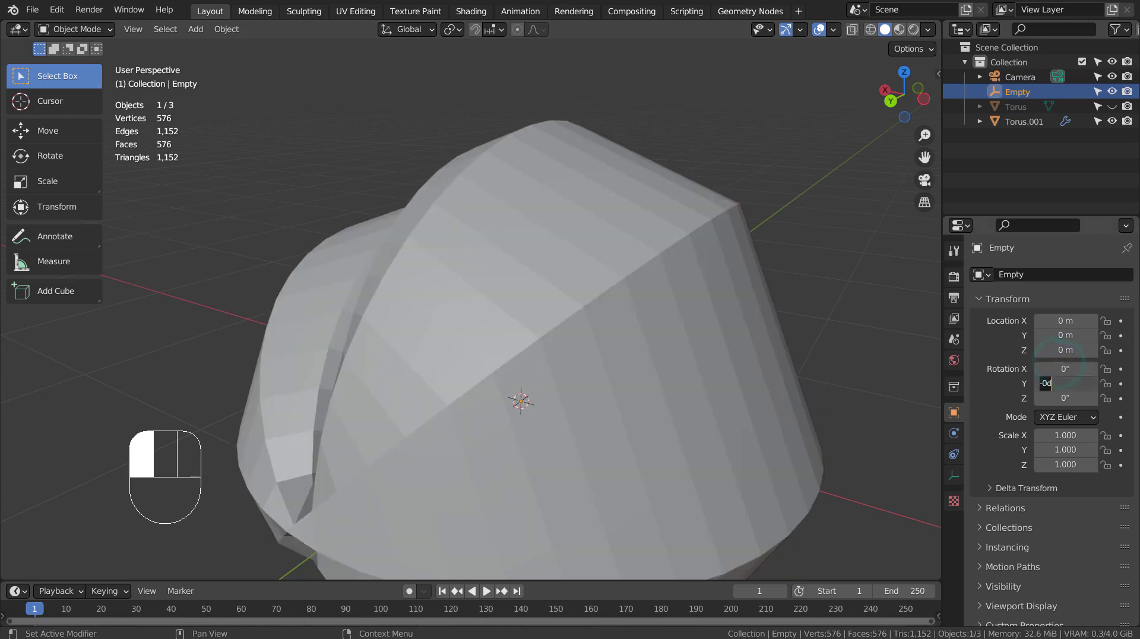
text(90)
key(Return)
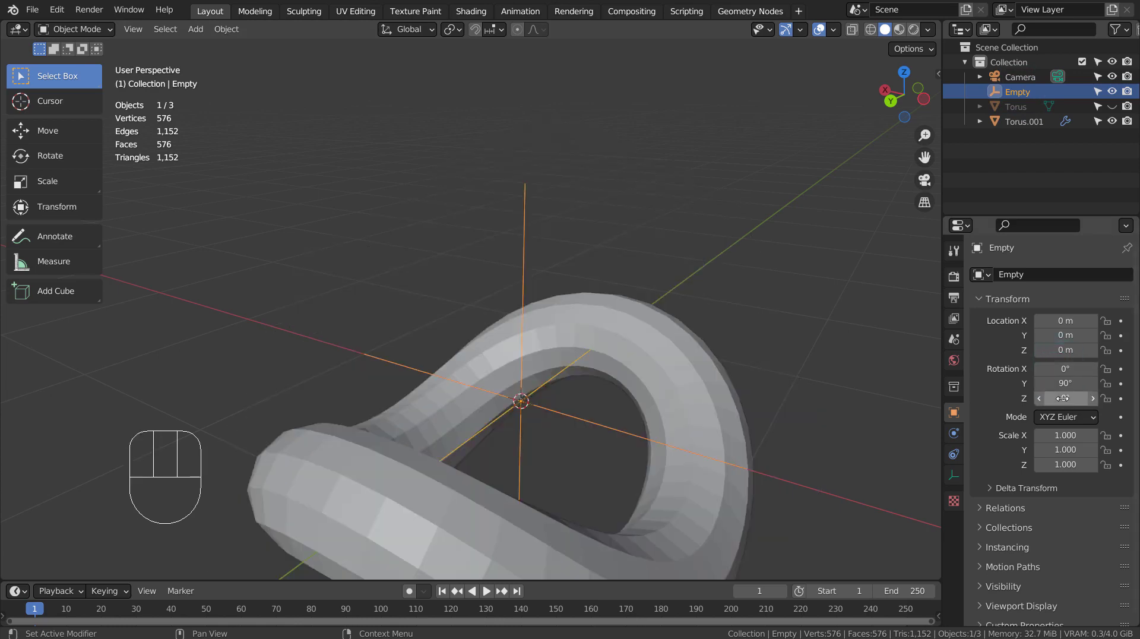
Step: Set the empty's Y rotation to 0° and Z rotation to 90°, and select the bent torus
text(0)
key(Tab)
text(90)
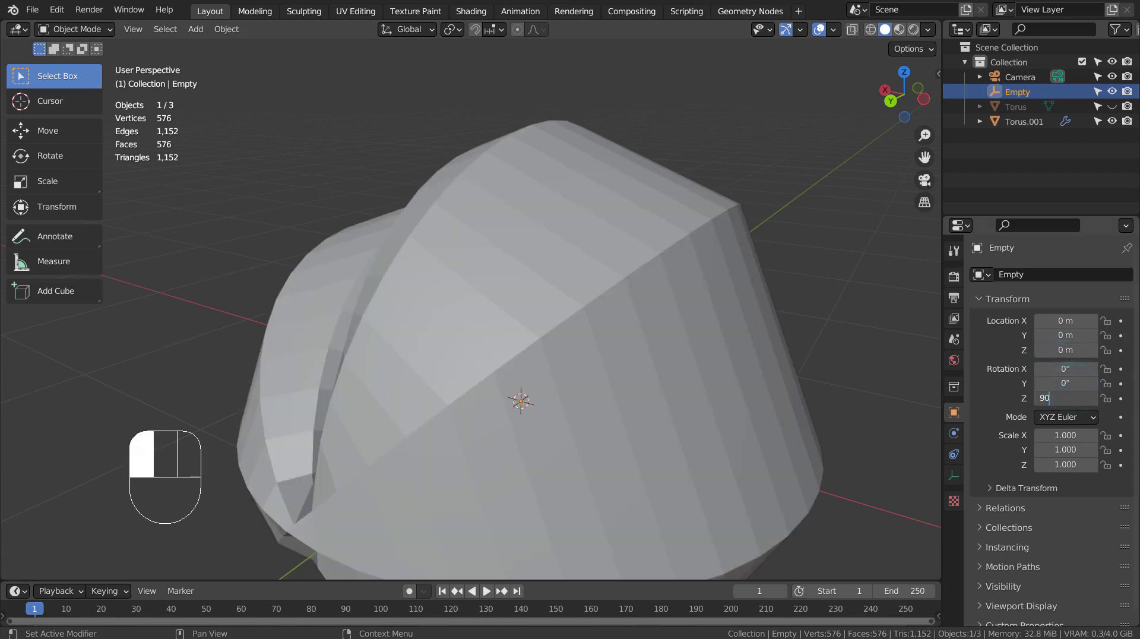
key(Return)
click(620, 341)
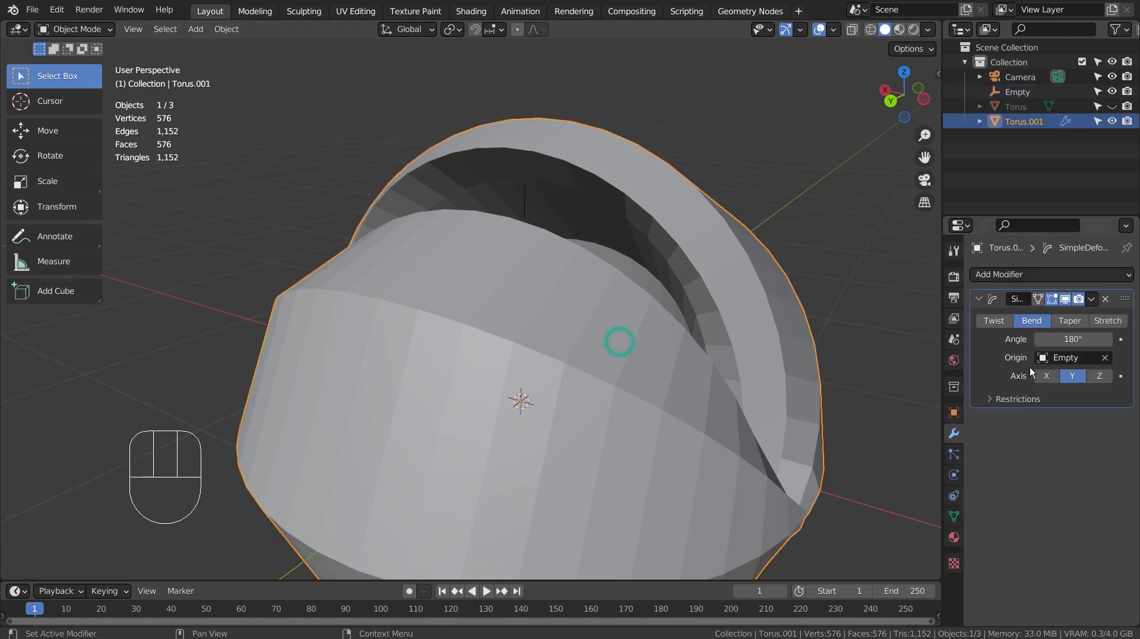
Step: Compare the torus bend about the Z, Y and X axes, finishing with the bend axis on Z
click(1099, 376)
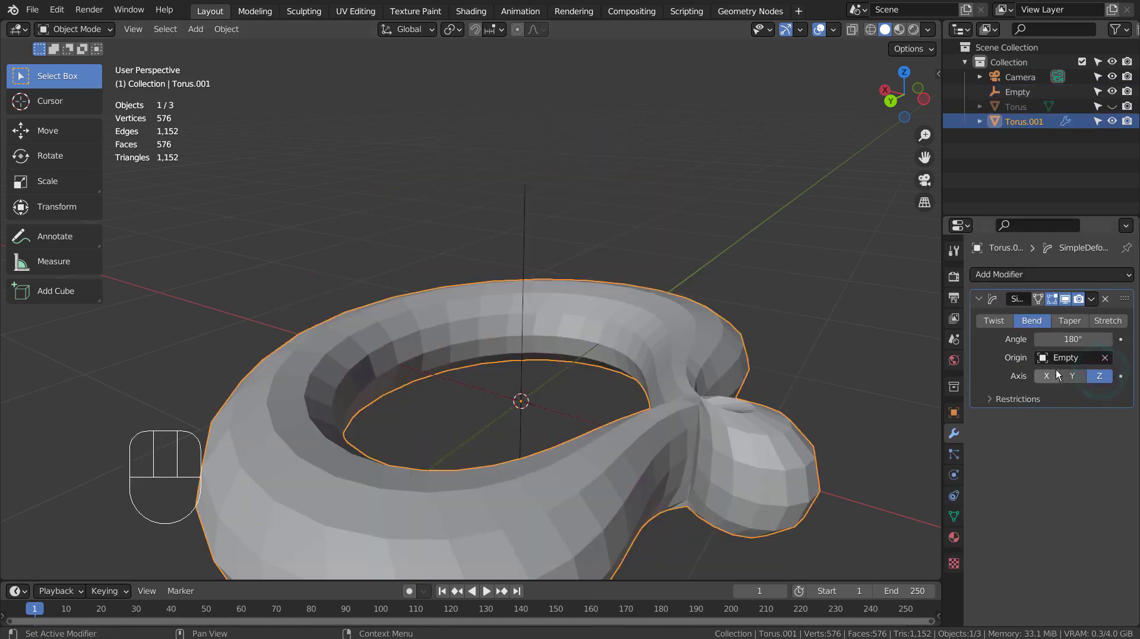
click(1076, 377)
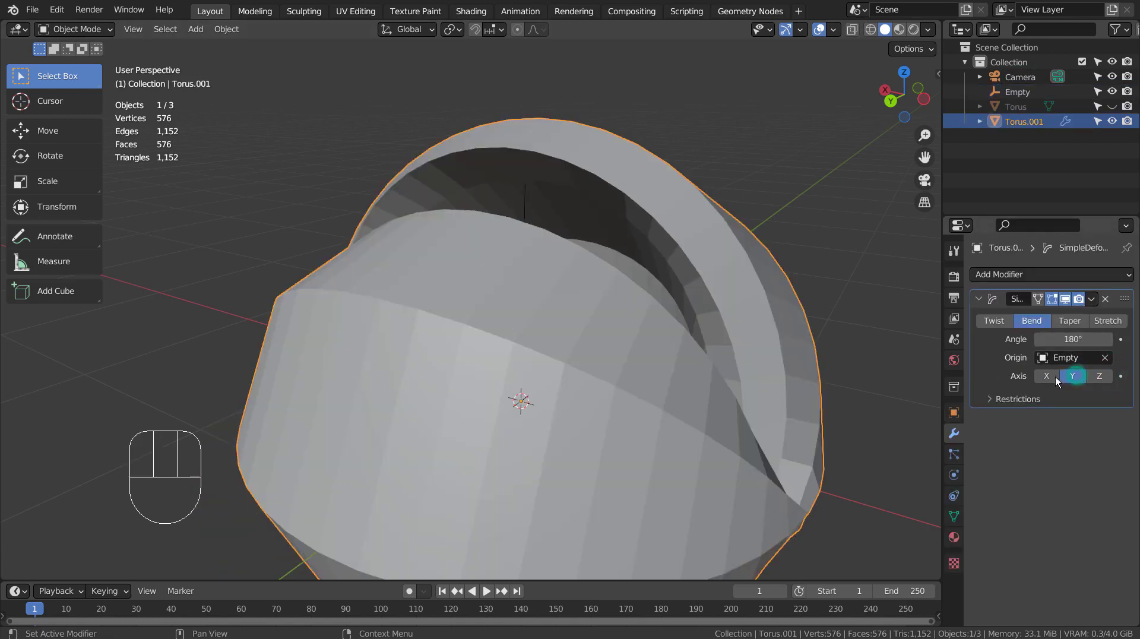
click(1046, 378)
click(1107, 376)
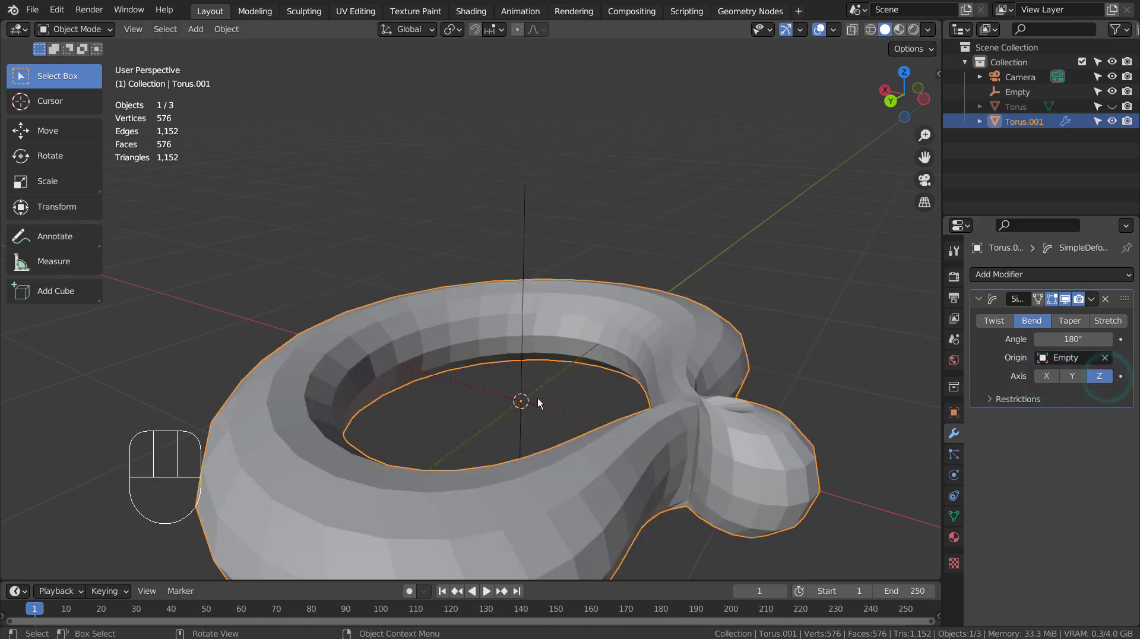
Step: Try a Z rotation of -90° on the empty, and set it back to 0°
click(530, 222)
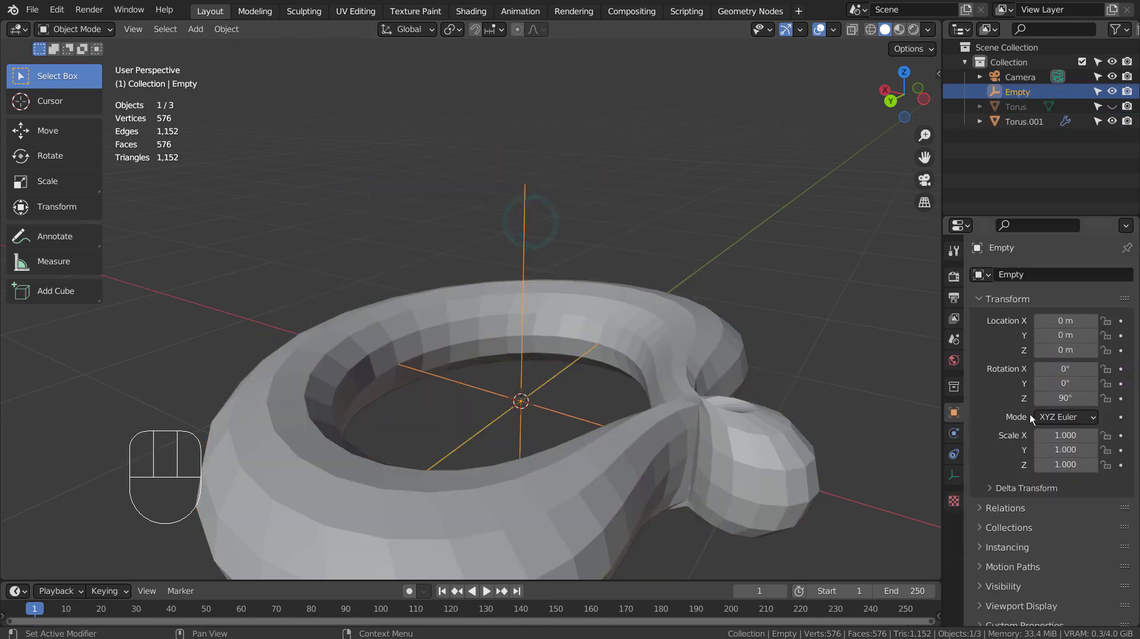
click(1066, 398)
text(-90)
key(Return)
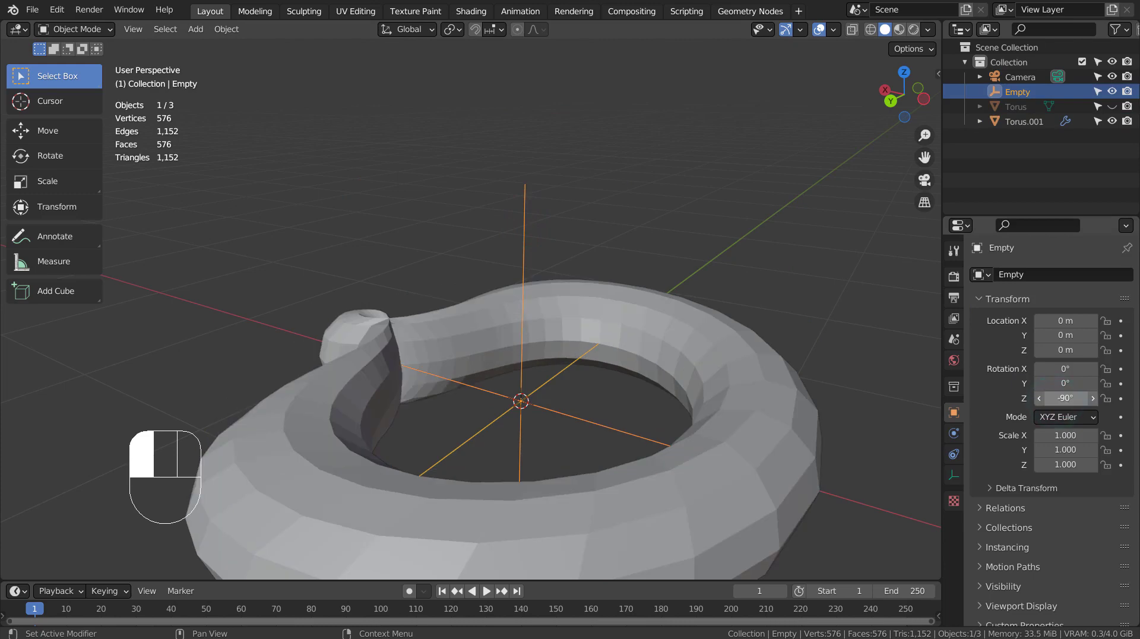
key(Return)
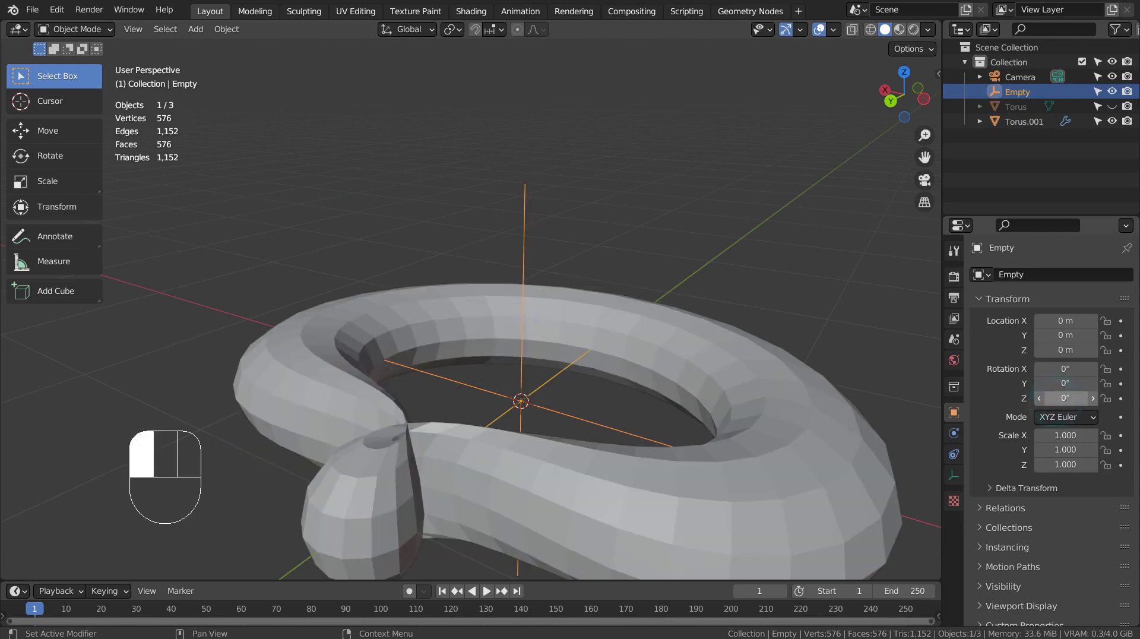
click(1055, 400)
Step: Set the empty's X rotation to 90°, and change it to 180°
click(1079, 365)
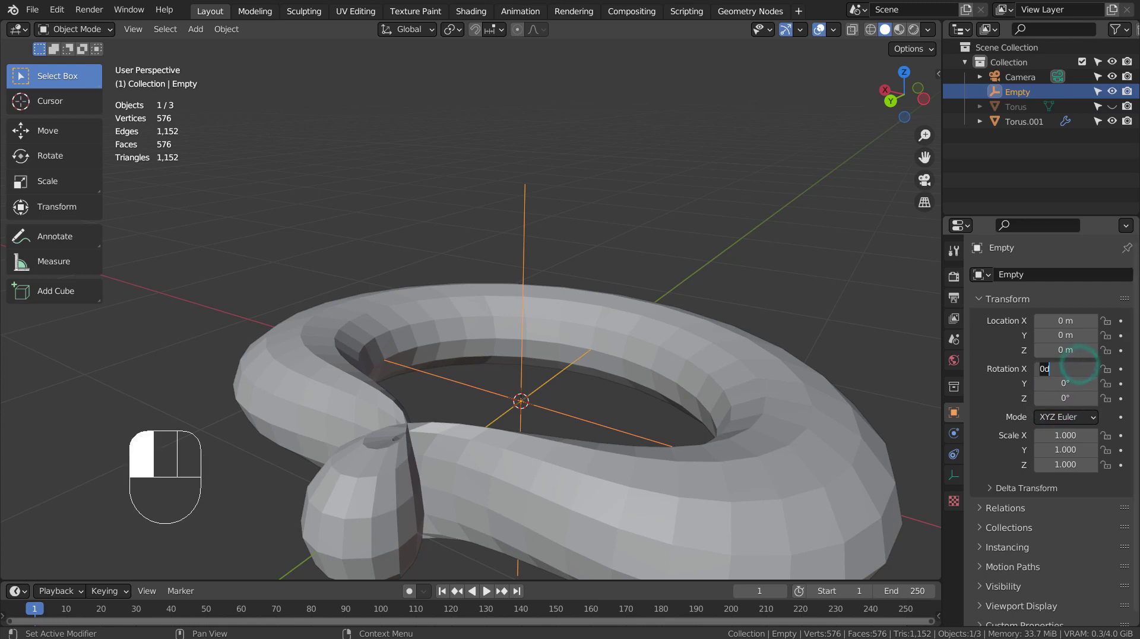
text(90)
key(Return)
text(1)
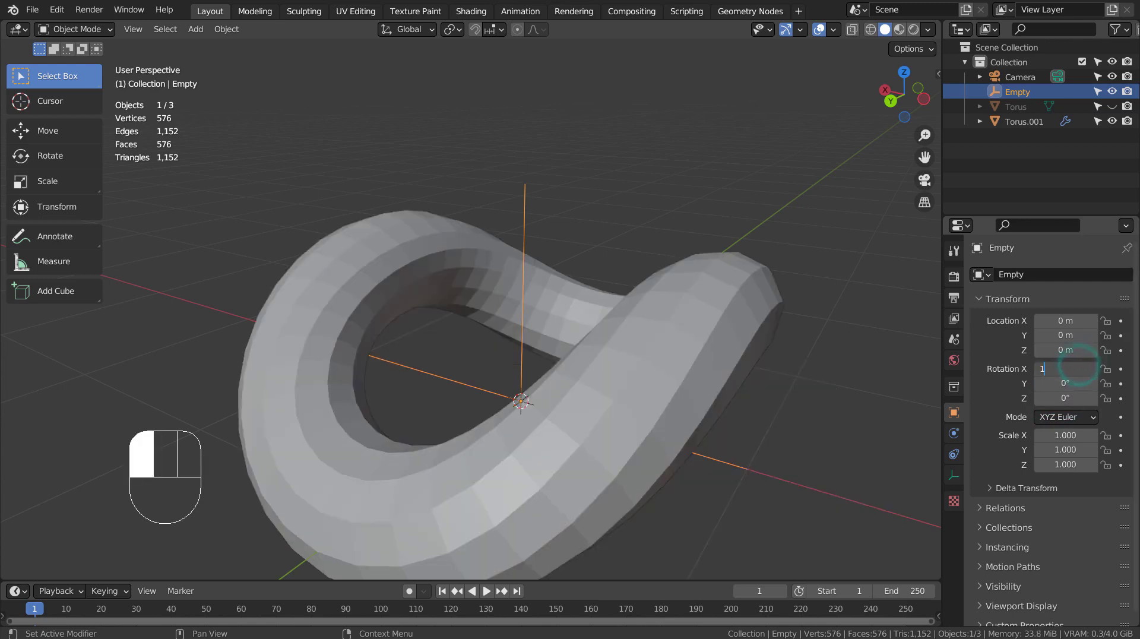
text(80)
key(Return)
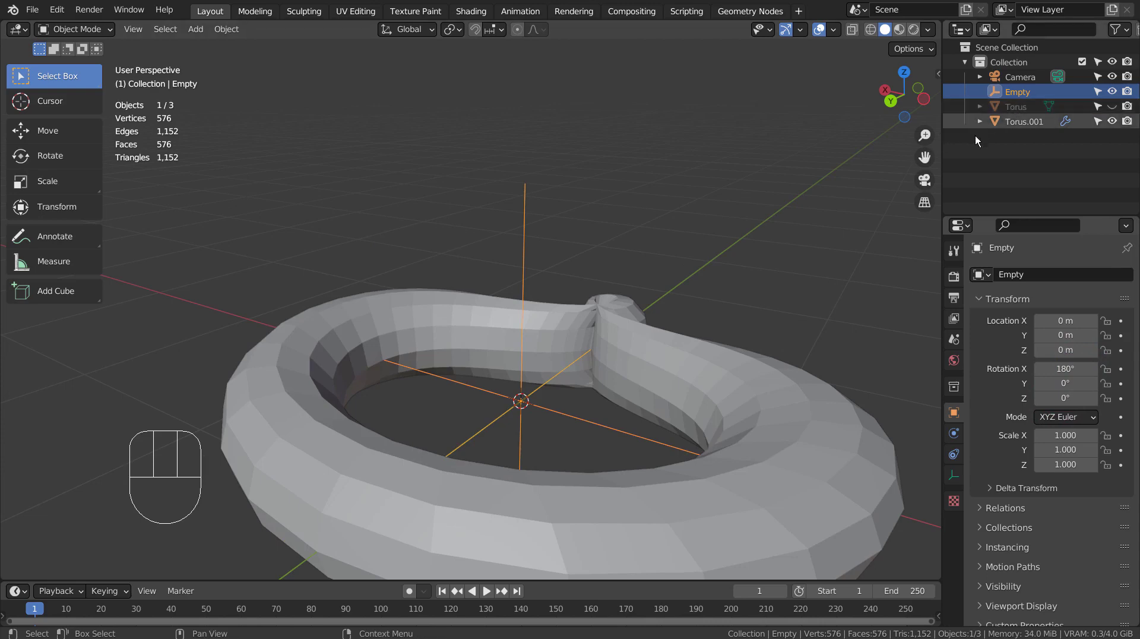
Step: Select the bent torus and cycle its bend axis through X, Y and Z, finishing on X
click(529, 451)
click(521, 385)
mouse_move(822, 365)
middle_down()
mouse_move(665, 372)
mouse_move(803, 372)
middle_up()
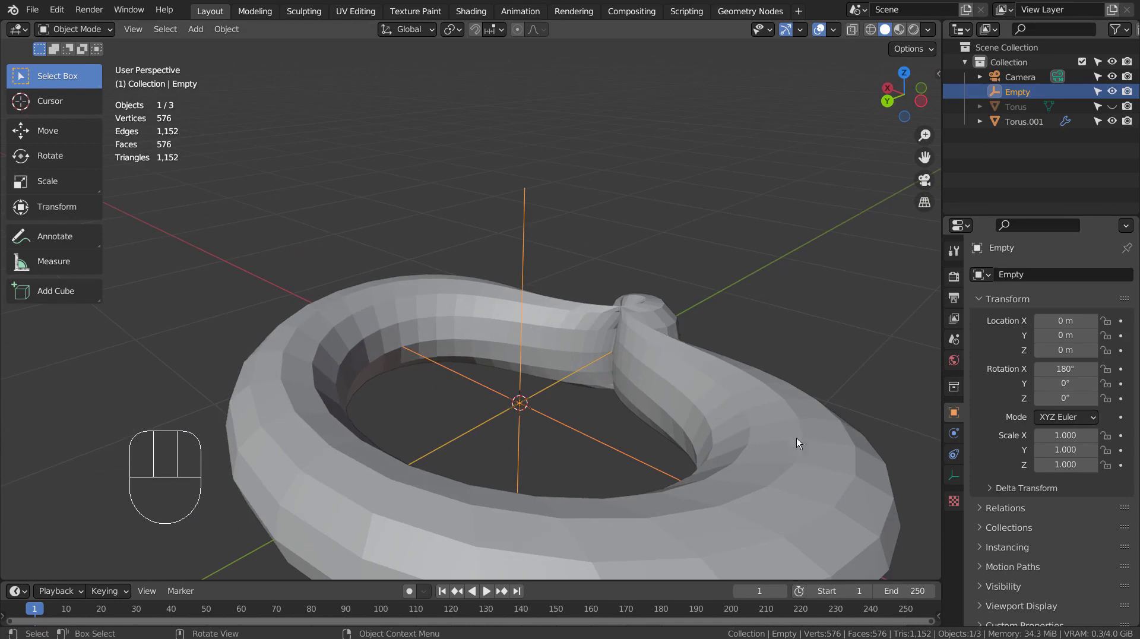
click(797, 455)
scroll(814, 446, down, 2)
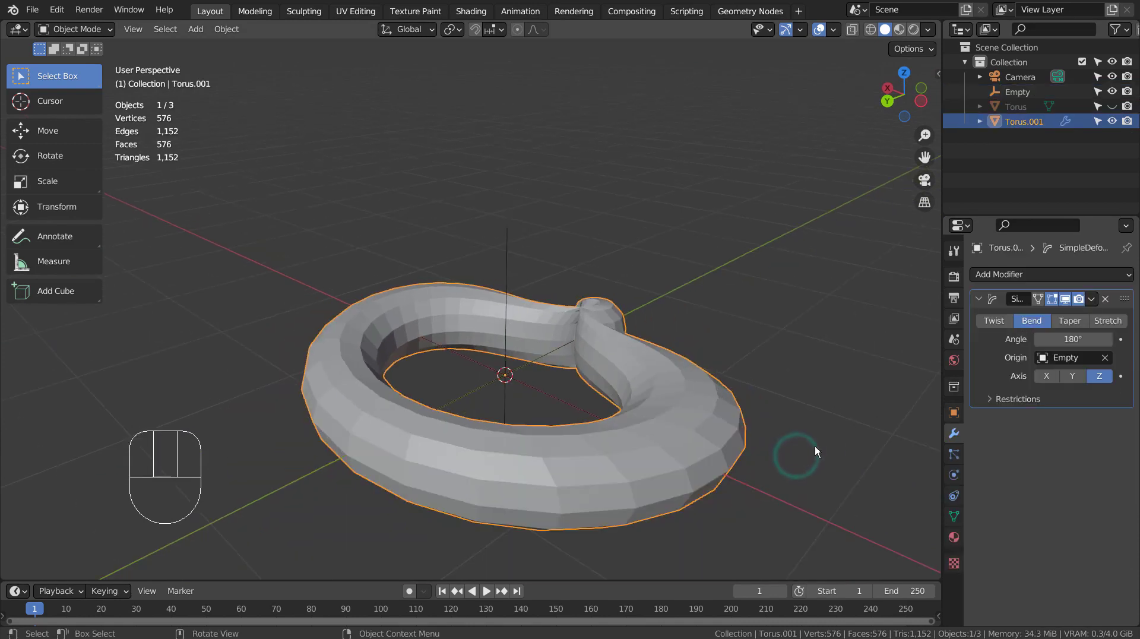
click(1045, 378)
click(1070, 375)
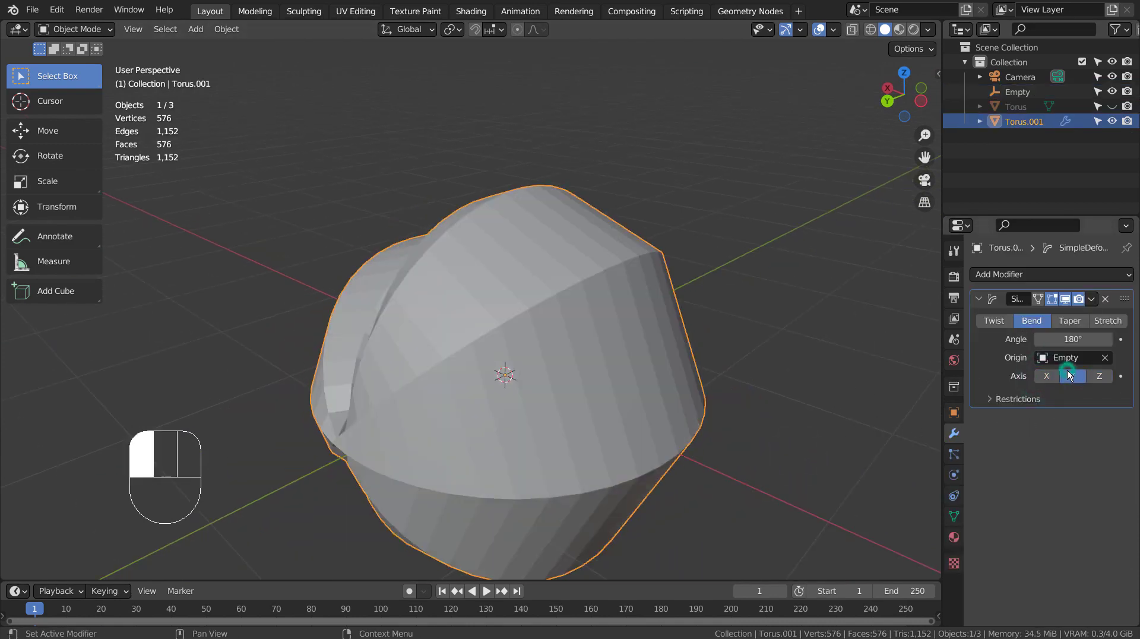
click(1046, 378)
click(1100, 376)
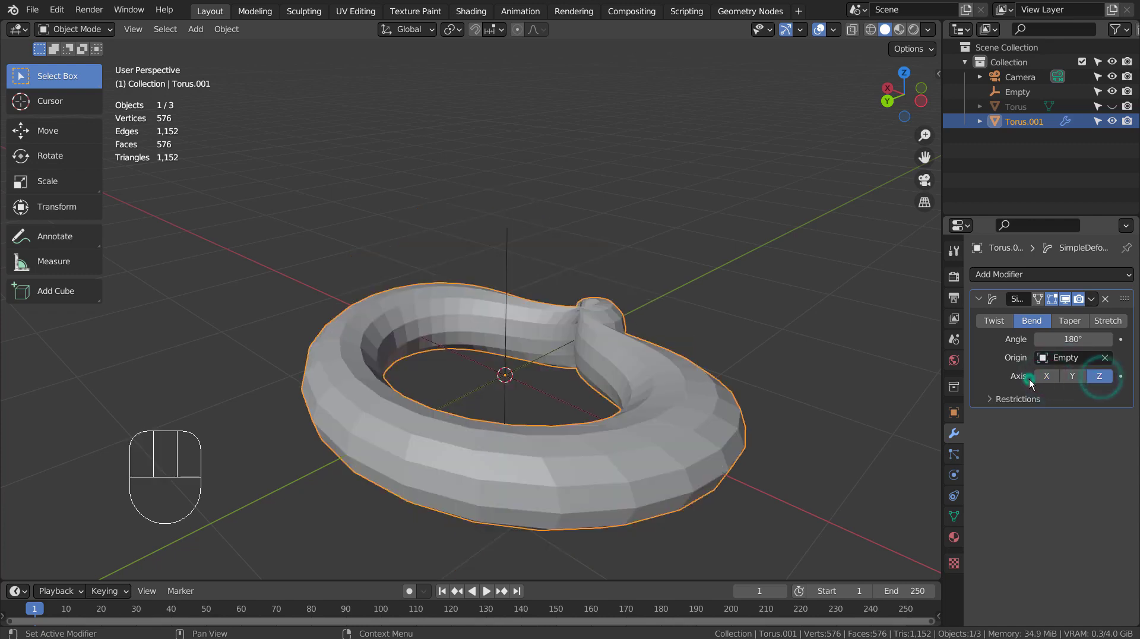
click(1043, 378)
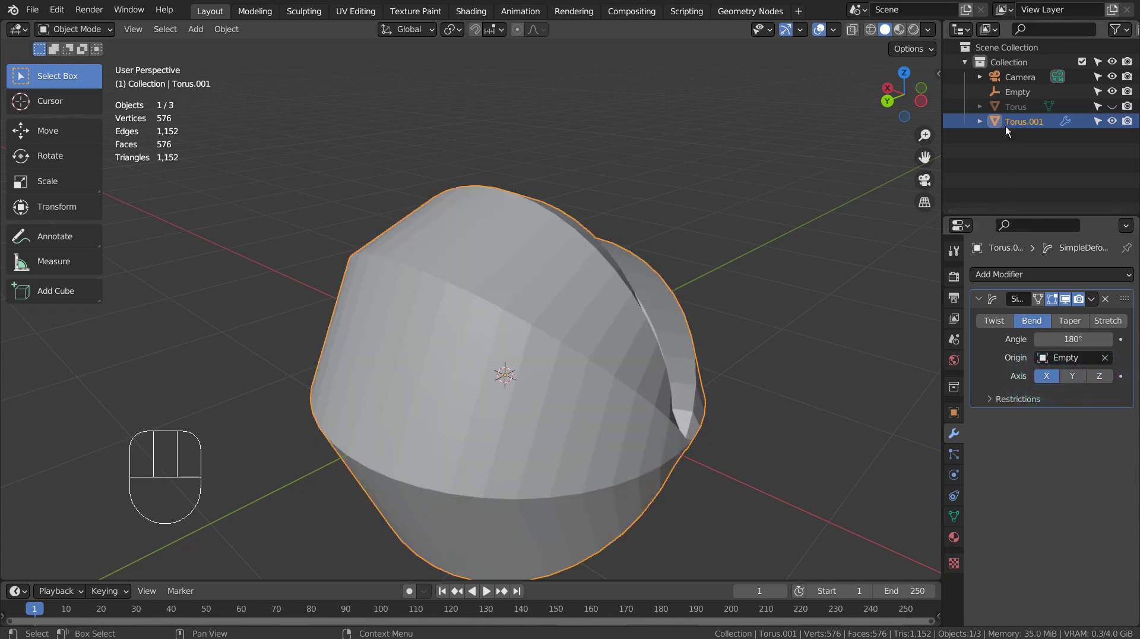
Step: Select the empty and set its X rotation to 90°
click(1017, 92)
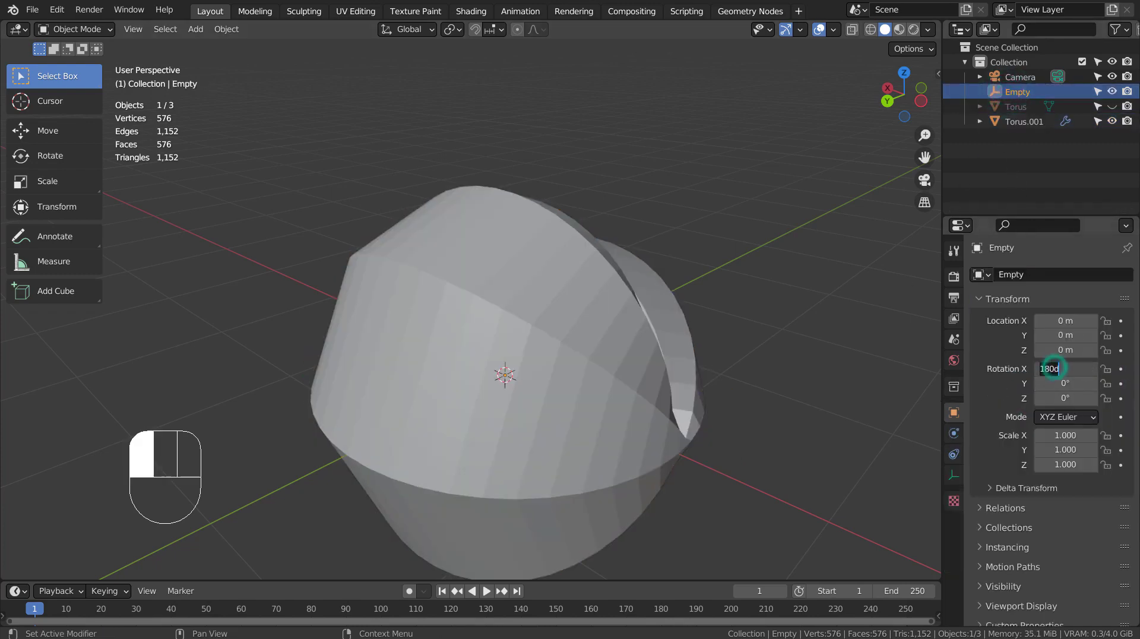
key(Return)
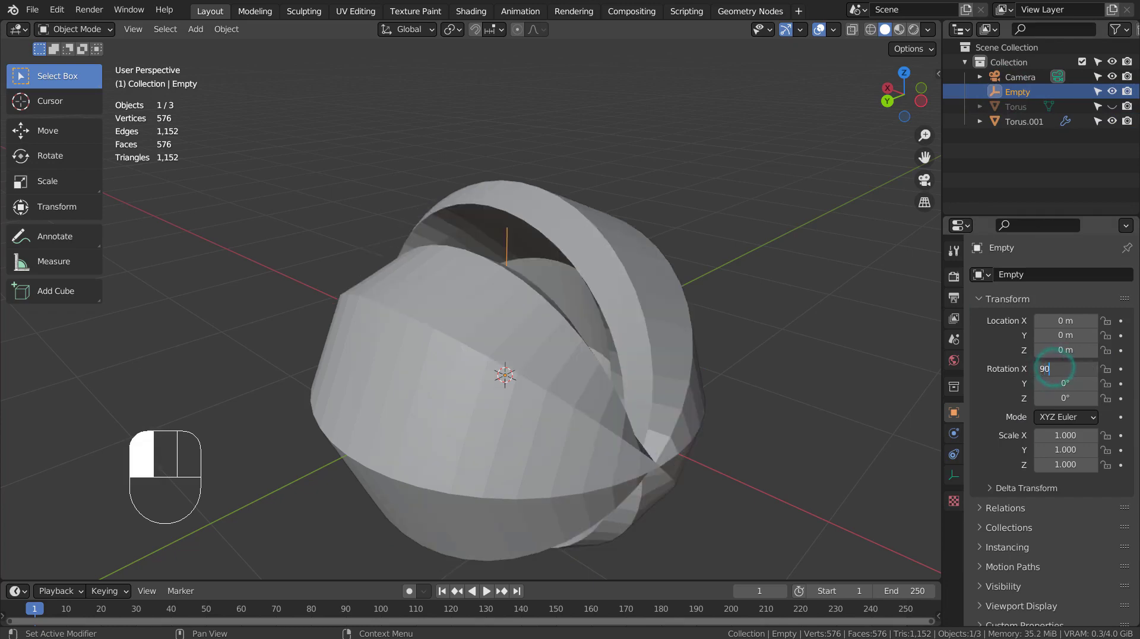
key(Return)
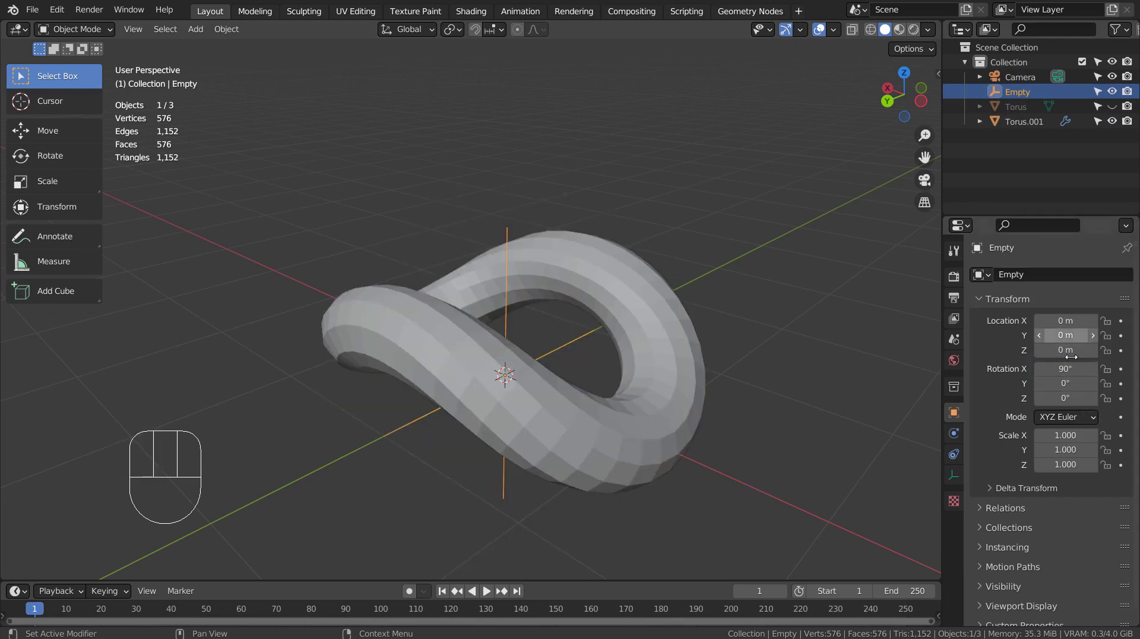
Step: Select the bent torus and delete it from the scene
middle_drag(703, 344, 536, 401)
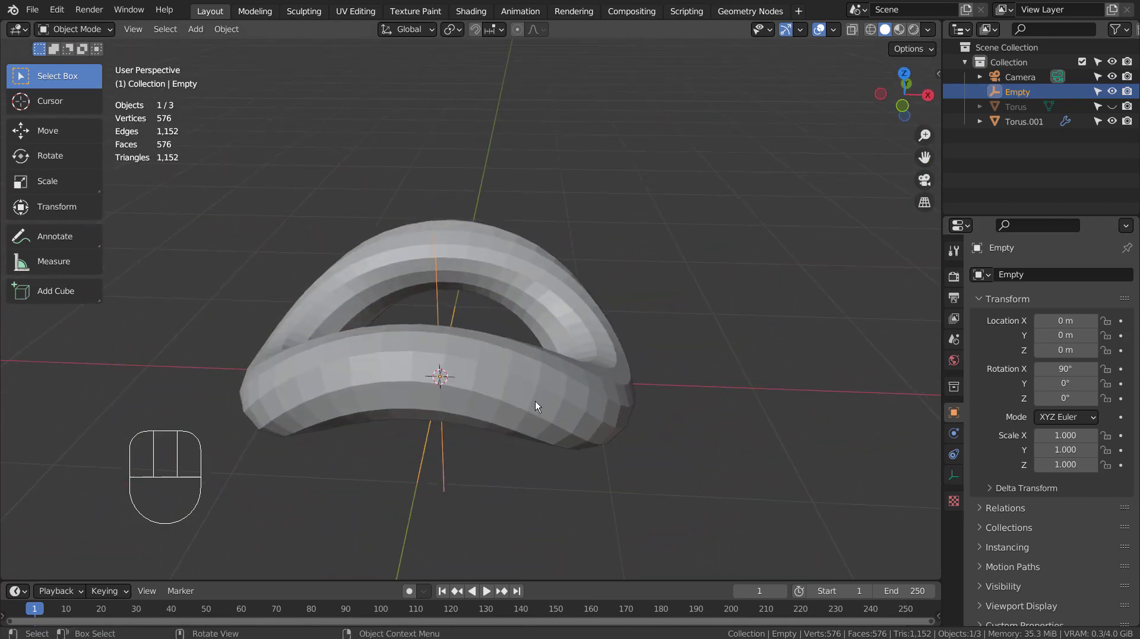
click(540, 391)
key(x)
click(550, 386)
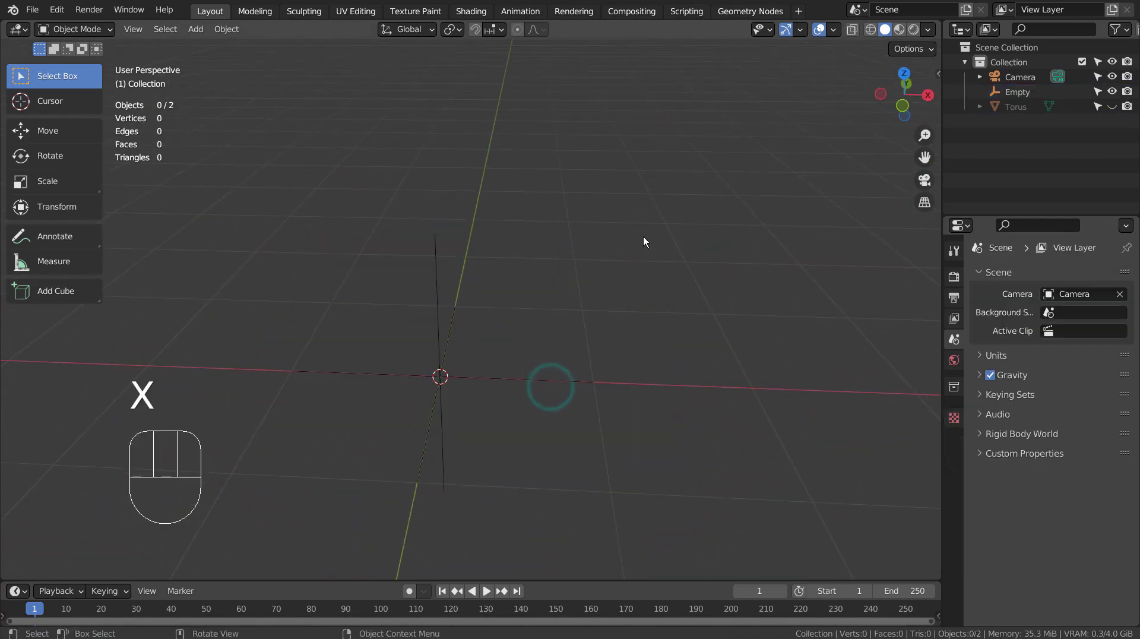
Step: Add a cube mesh at the world origin
key(shift+a)
mouse_move(589, 102)
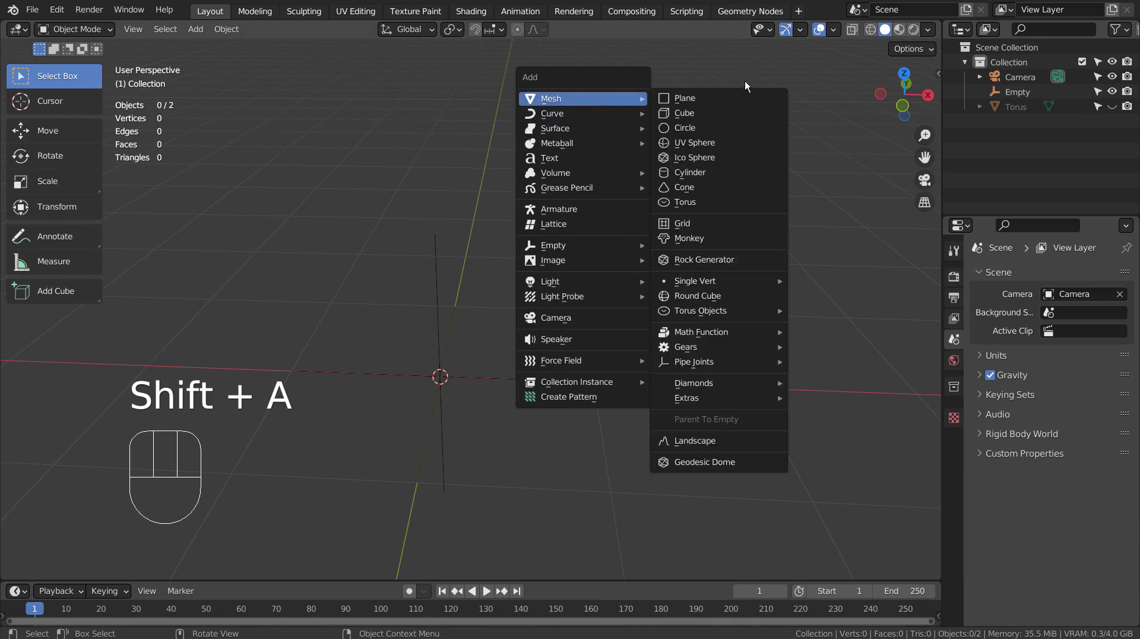
click(742, 110)
scroll(703, 357, down, 10)
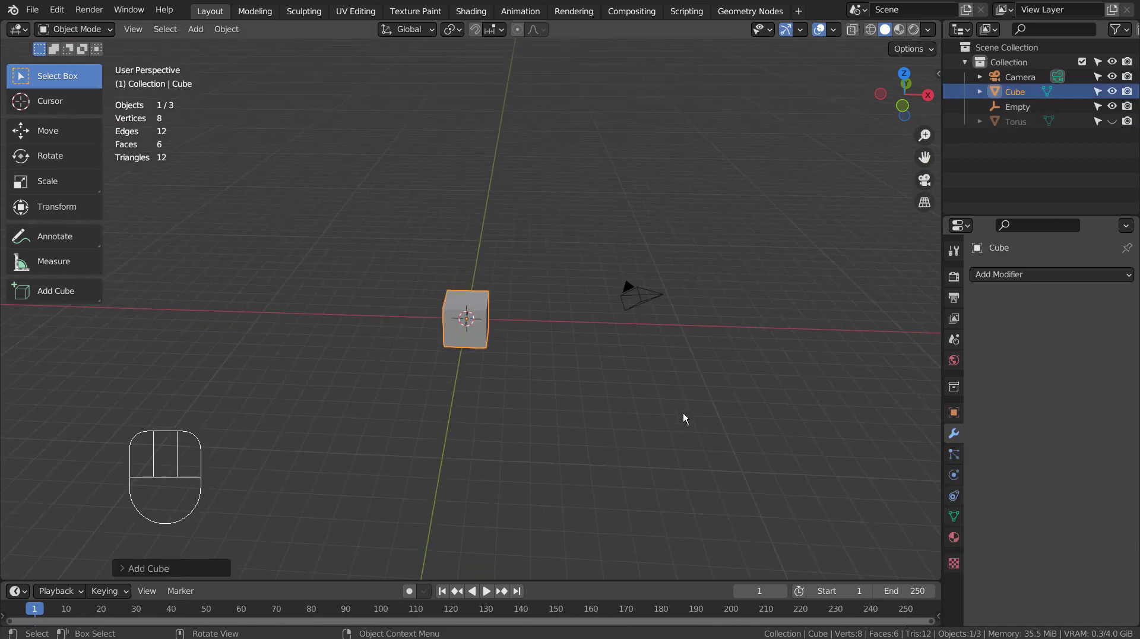
Step: Give the cube an Array modifier with a count of 35 and Merge enabled, and apply the modifier
click(1072, 275)
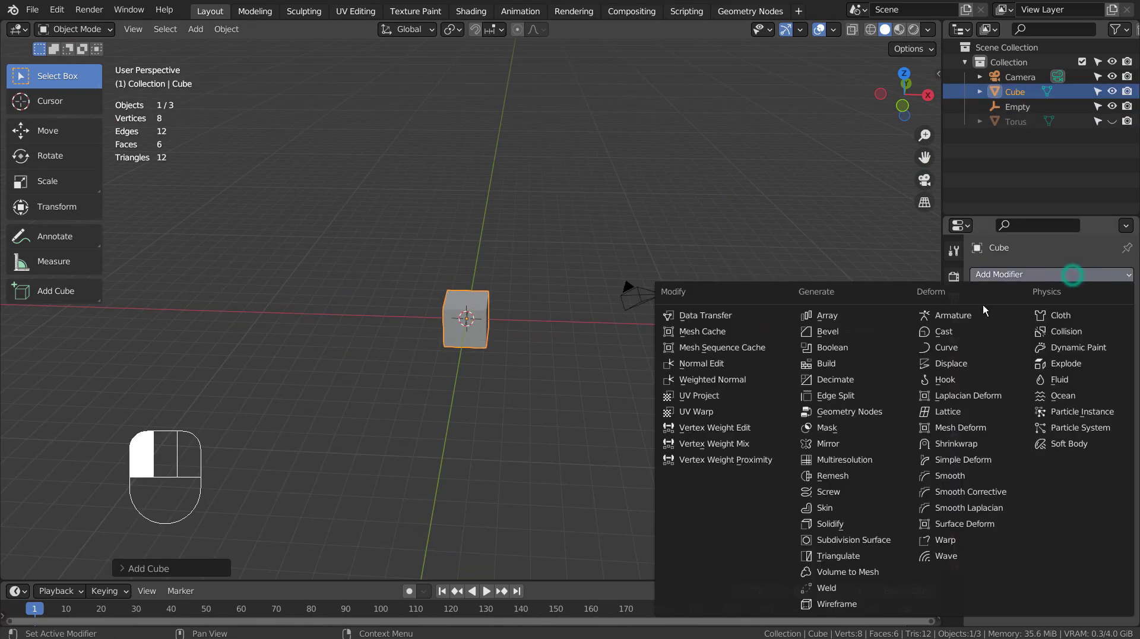
click(843, 314)
drag(1084, 339, 1122, 339)
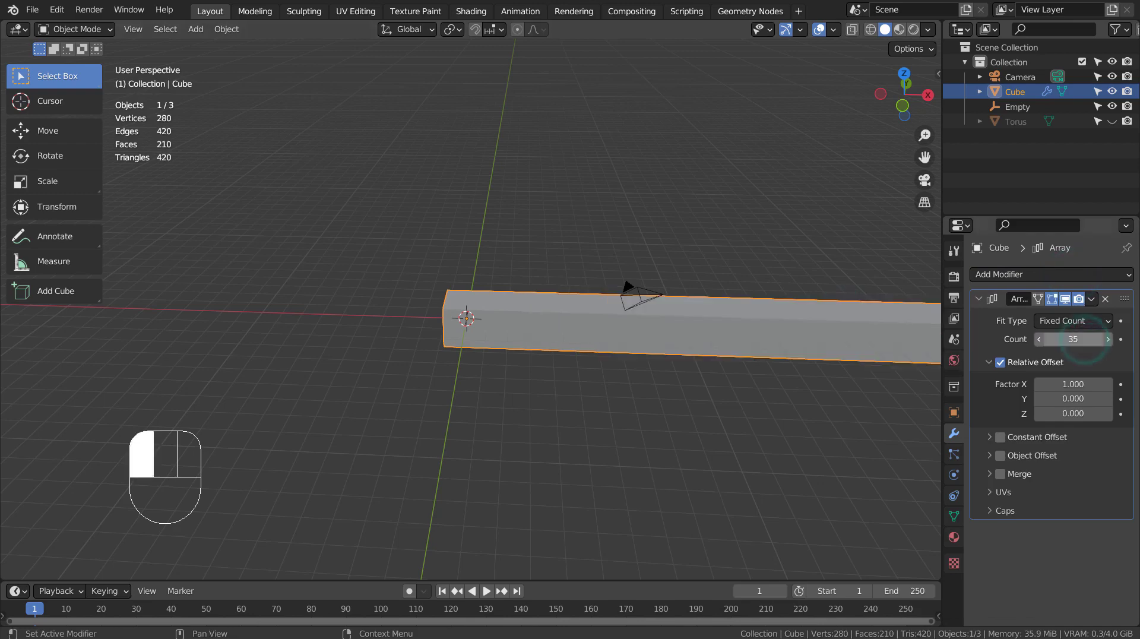
click(1016, 475)
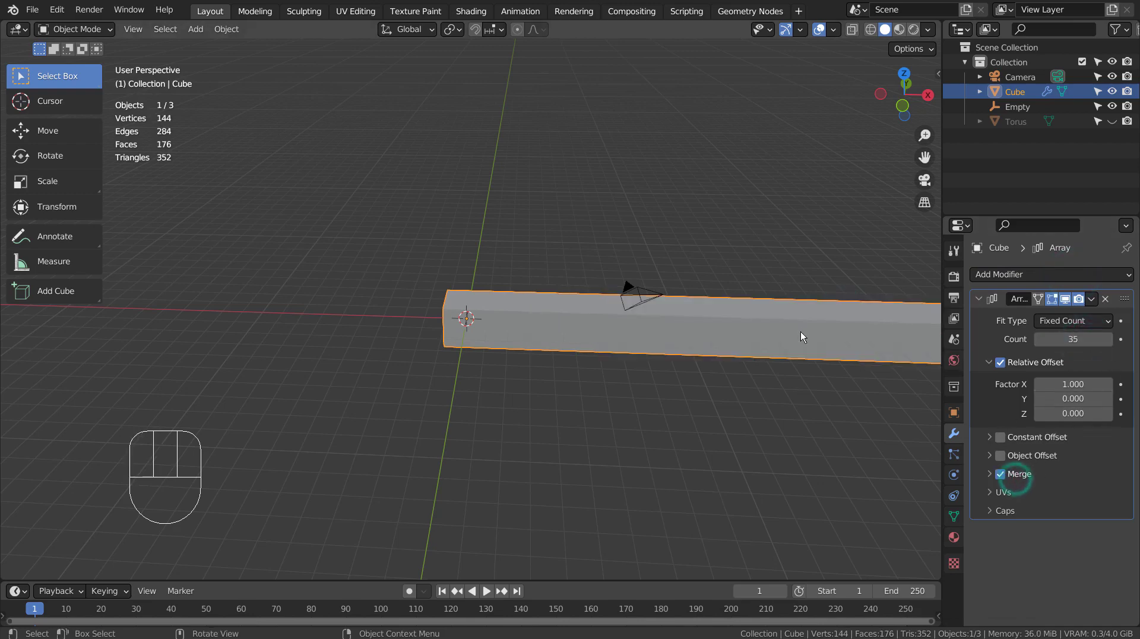
key(ctrl+a)
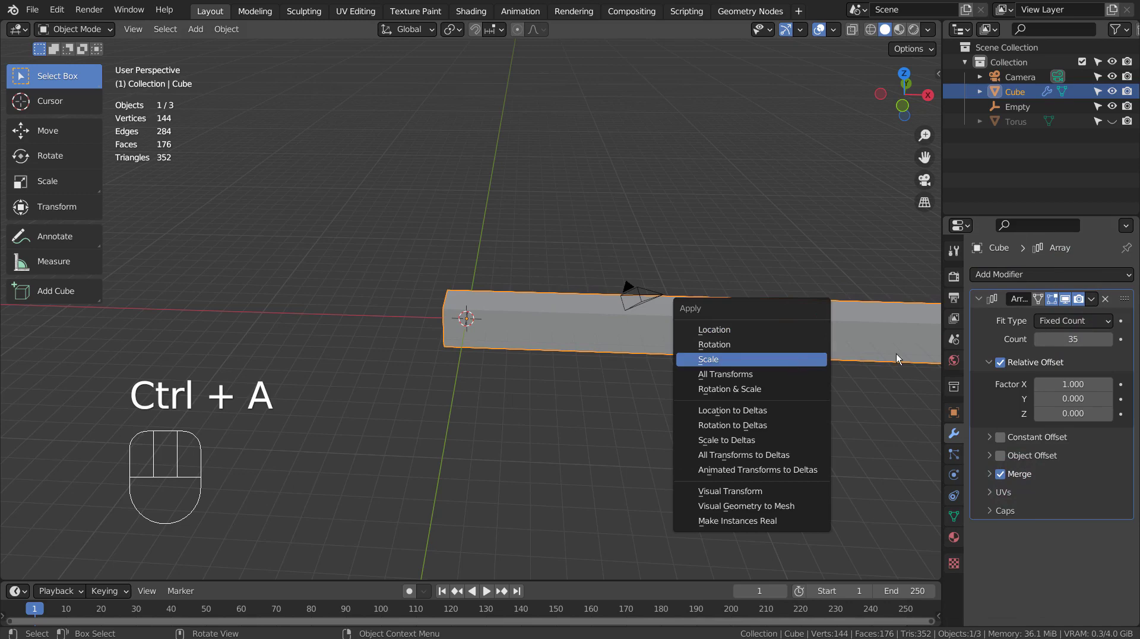
key(ctrl+a)
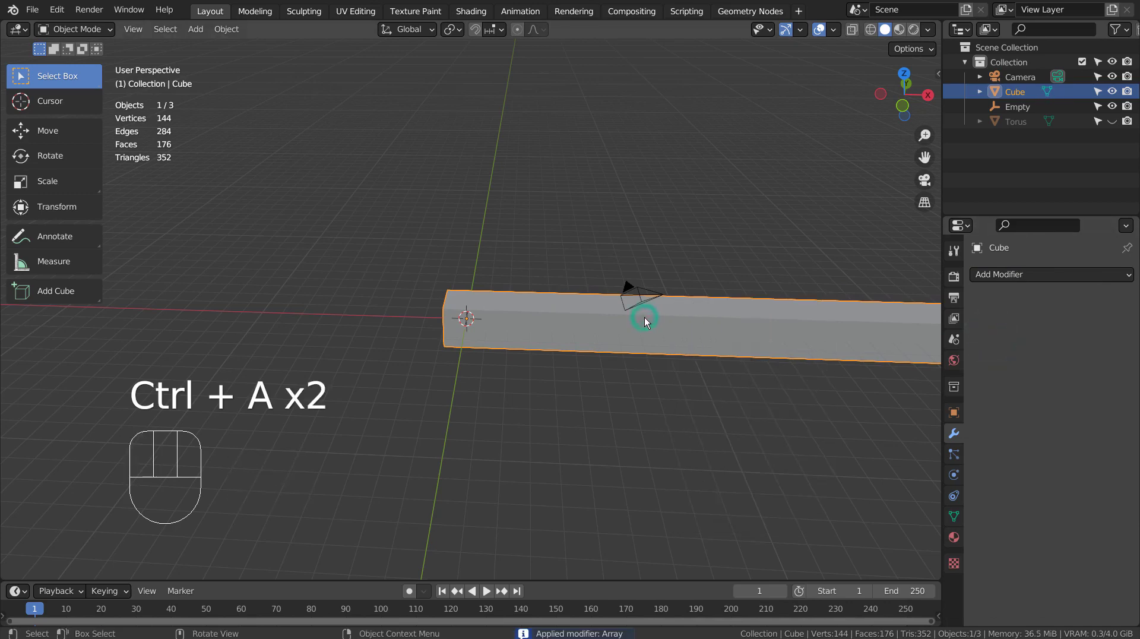
Step: Add a Simple Deform Twist modifier to the cube bar with the Empty as origin and a 180° angle
click(1010, 275)
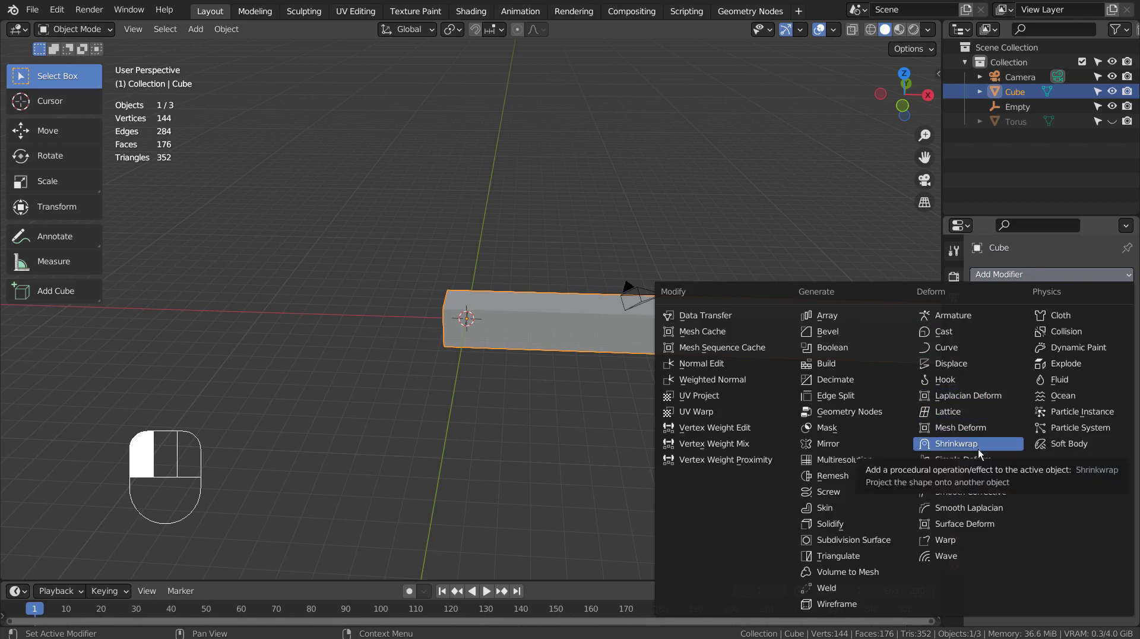
click(979, 457)
click(1050, 363)
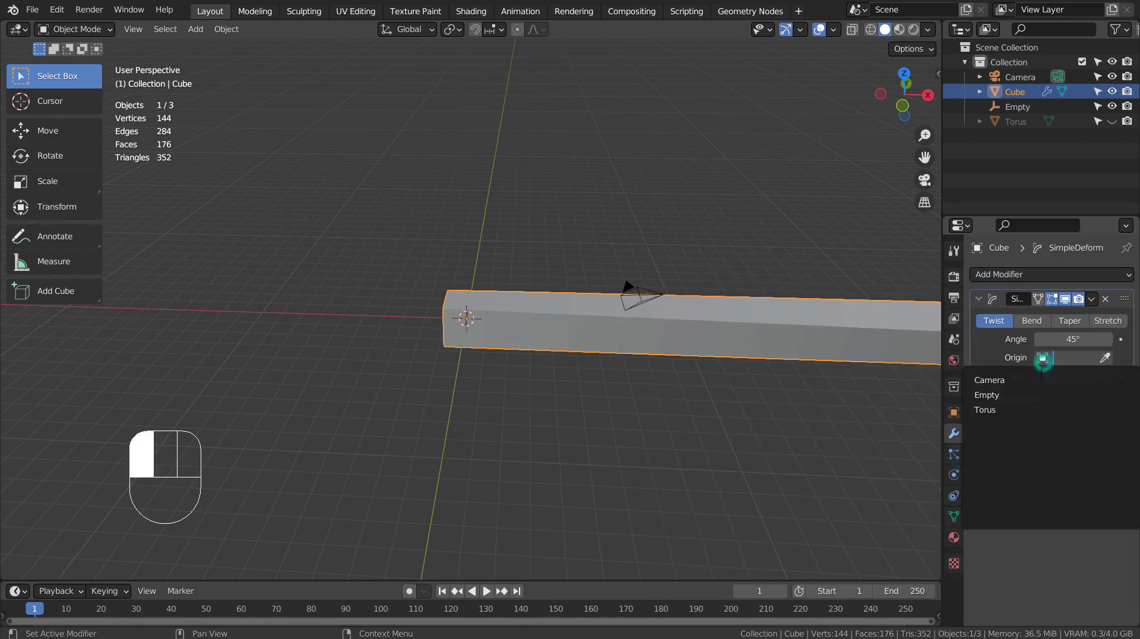
click(1032, 396)
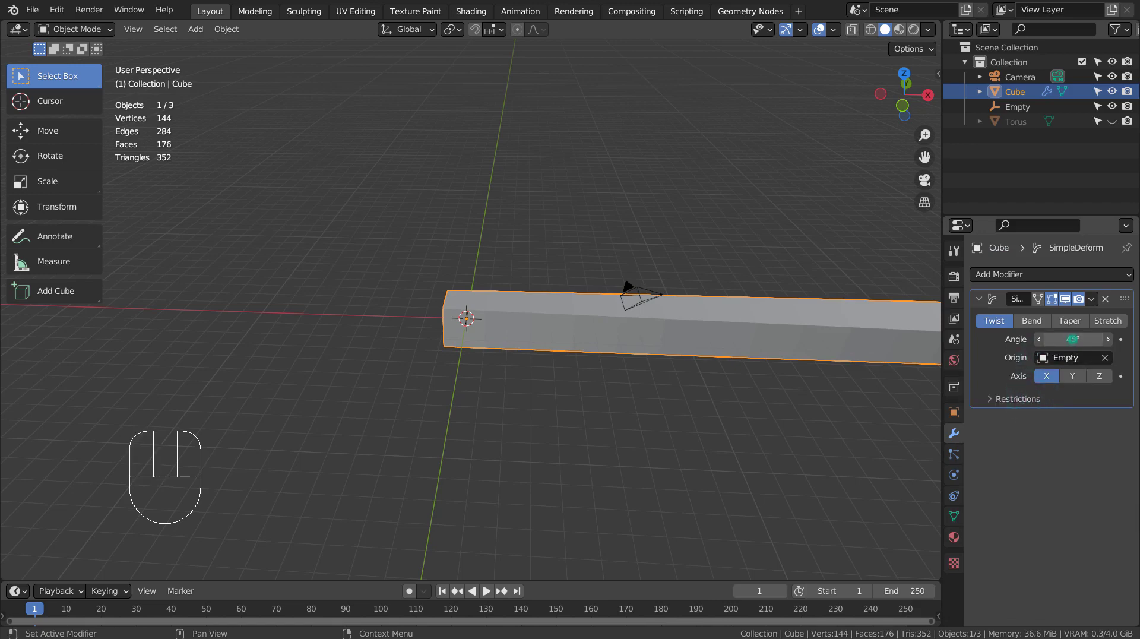
text(180)
key(Return)
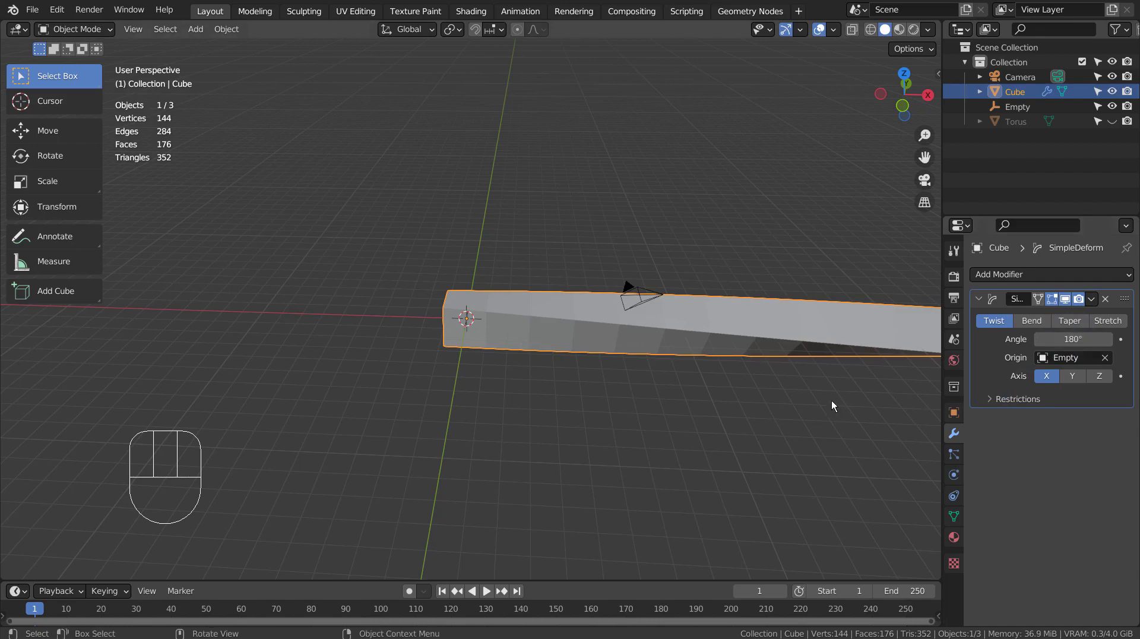
Step: Try twisting the bar about the Y and Z axes, and return the twist axis to X
middle_drag(831, 401, 683, 341)
middle_drag(763, 341, 748, 299)
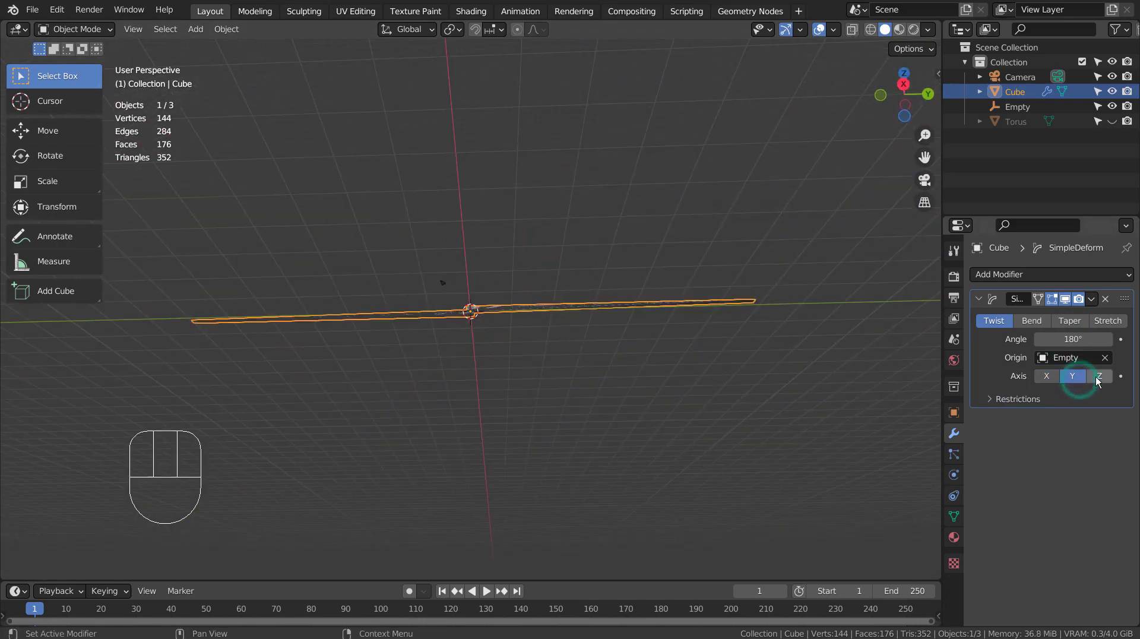
click(1099, 378)
middle_drag(655, 249, 772, 348)
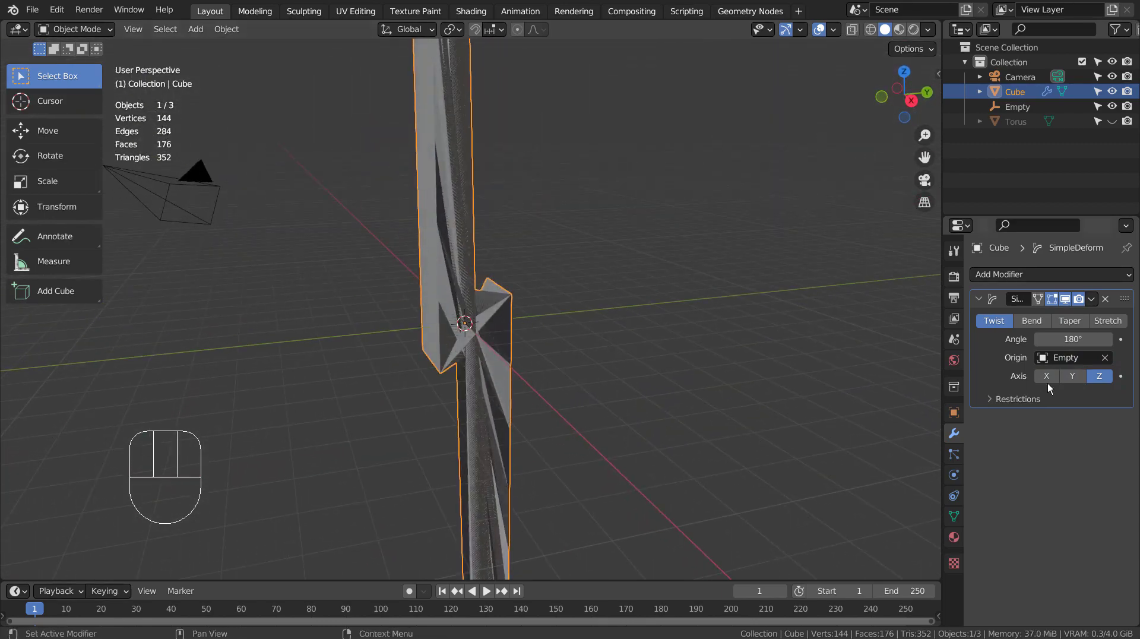
click(1047, 377)
middle_drag(672, 339, 758, 338)
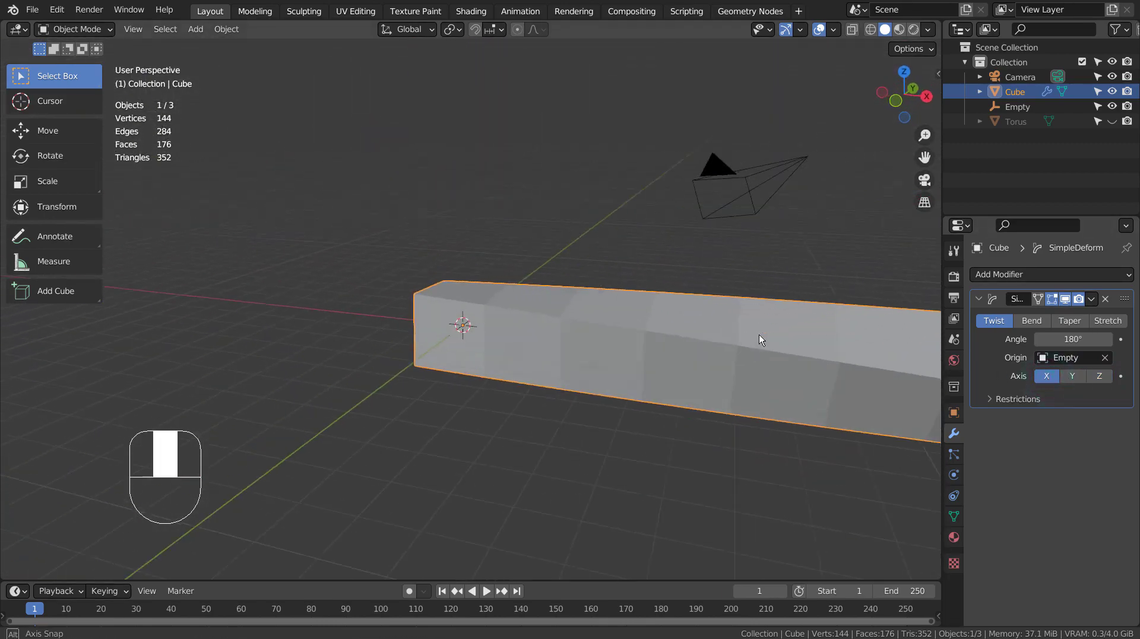
Step: Try moving the twisted bar along the X axis, and undo the move
scroll(759, 337, down, 3)
scroll(825, 381, down, 5)
key(g)
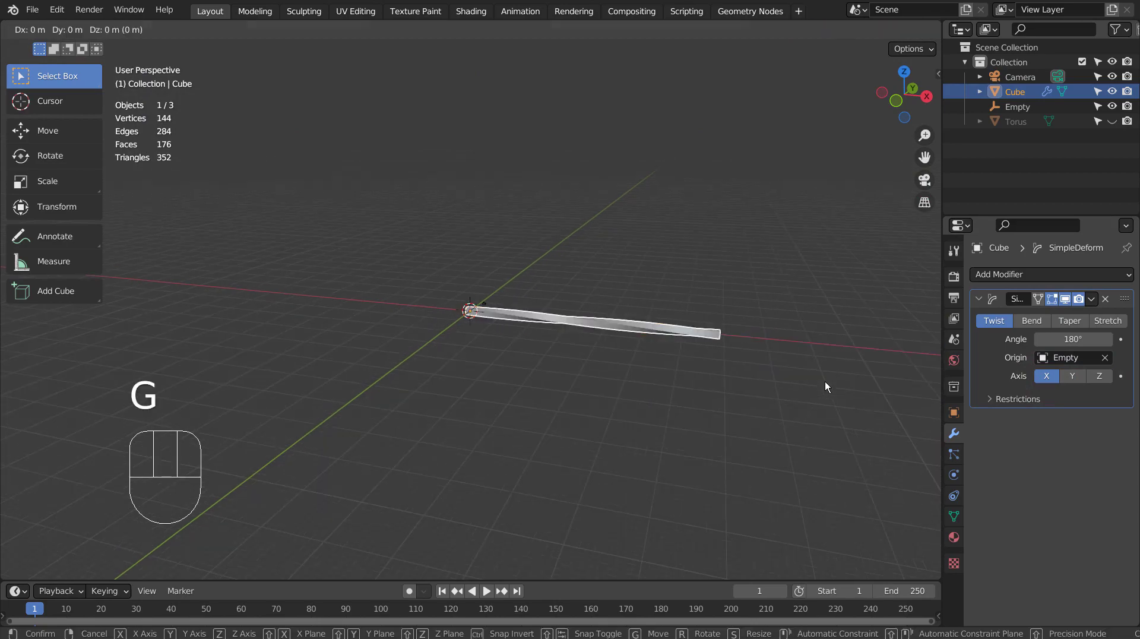
key(x)
click(727, 387)
key(ctrl+z)
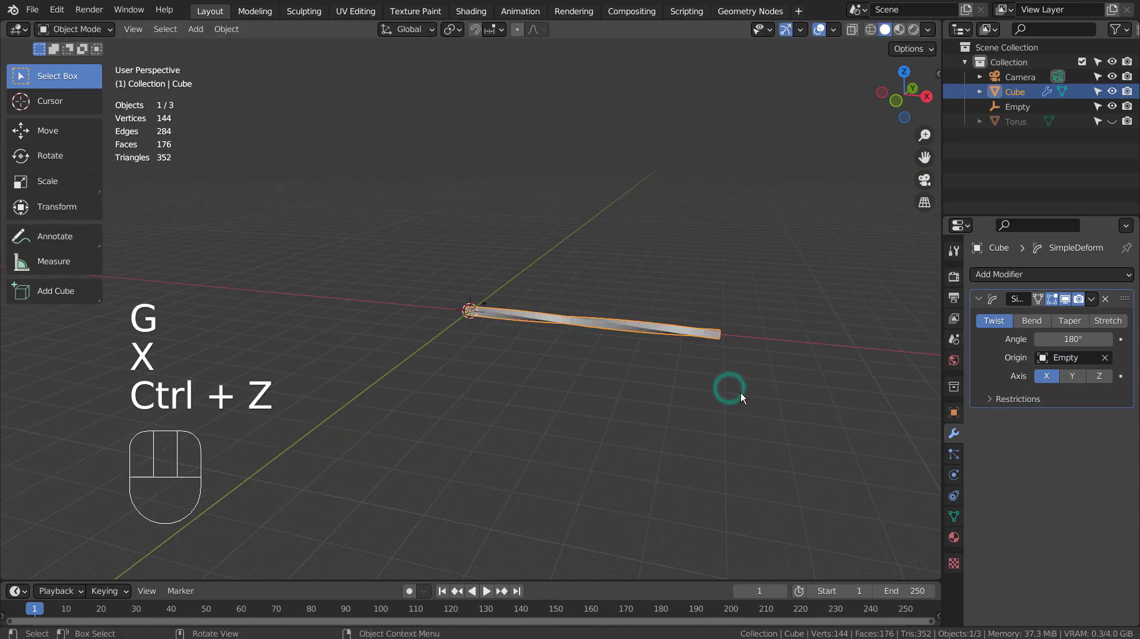
Step: Move the cube bar's entire mesh about -31 m along X in Edit Mode, and return to Object Mode
key(Tab)
key(g)
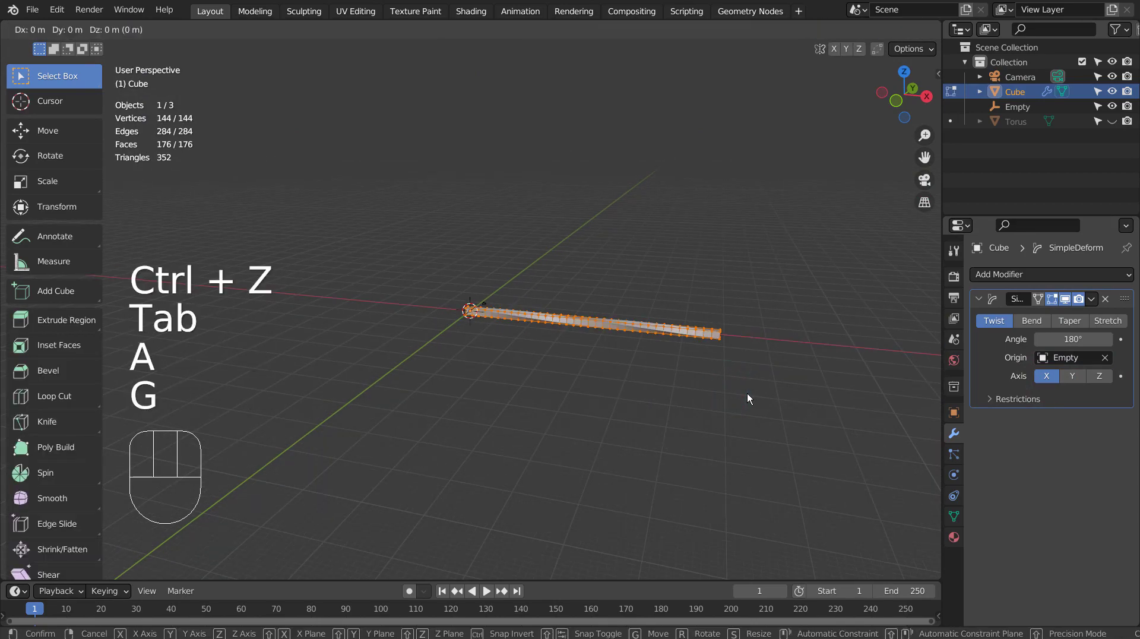
key(x)
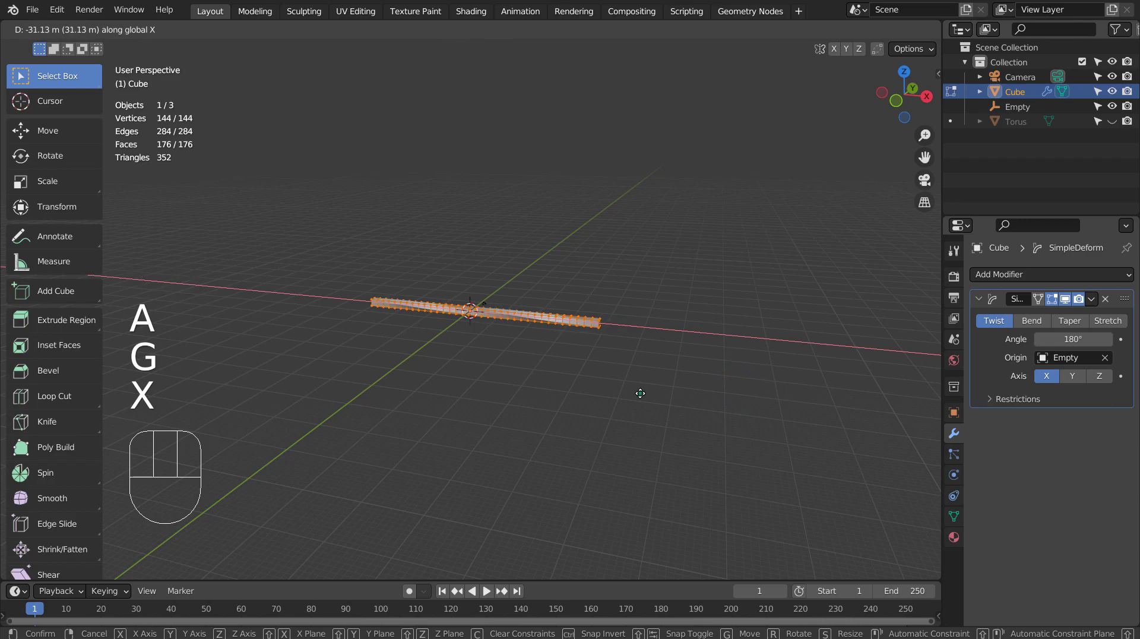
click(640, 393)
middle_drag(640, 393, 995, 159)
key(Tab)
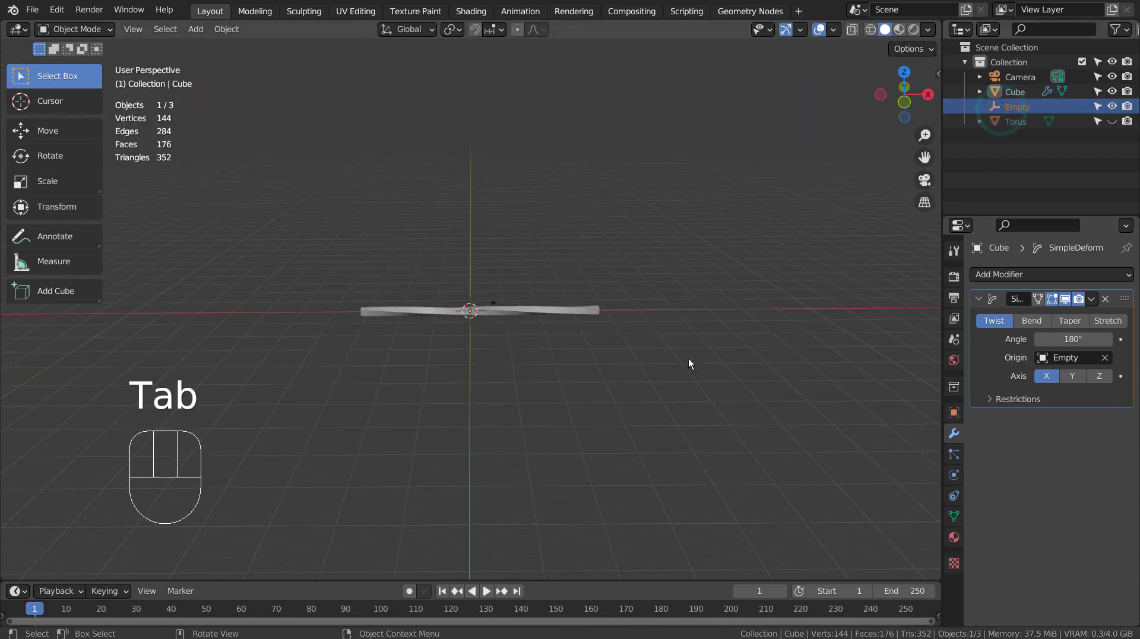
Step: Select the Empty and move it up along the Z axis, above the bar
key(g)
key(z)
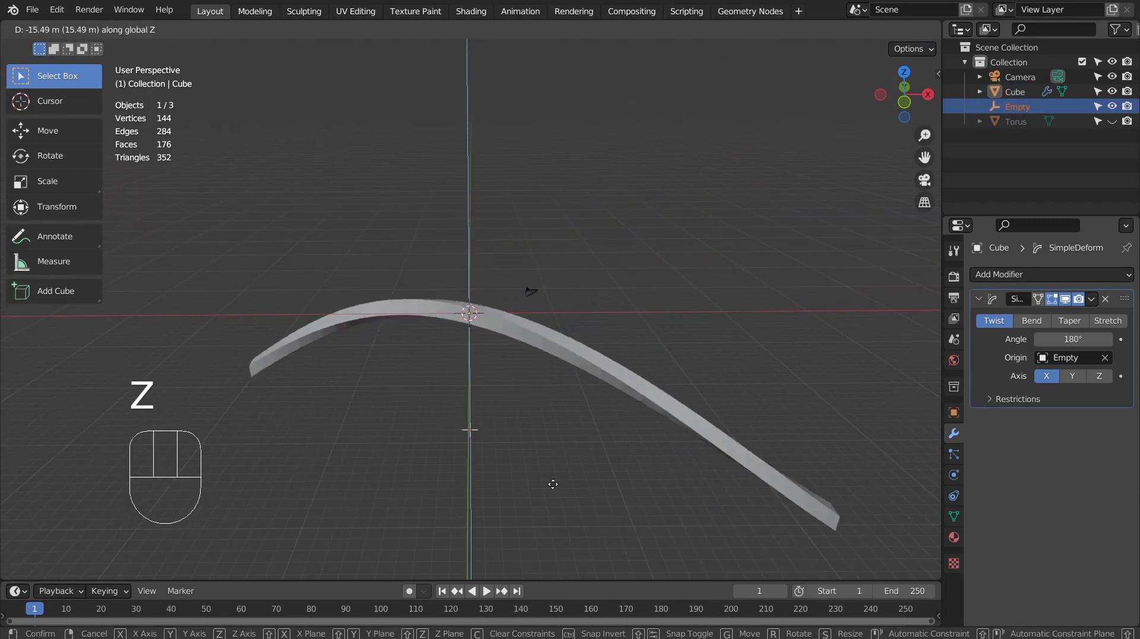
click(540, 228)
middle_drag(540, 229, 679, 425)
Step: Try moving the Empty to other heights along the Z axis, and undo that move
key(g)
key(z)
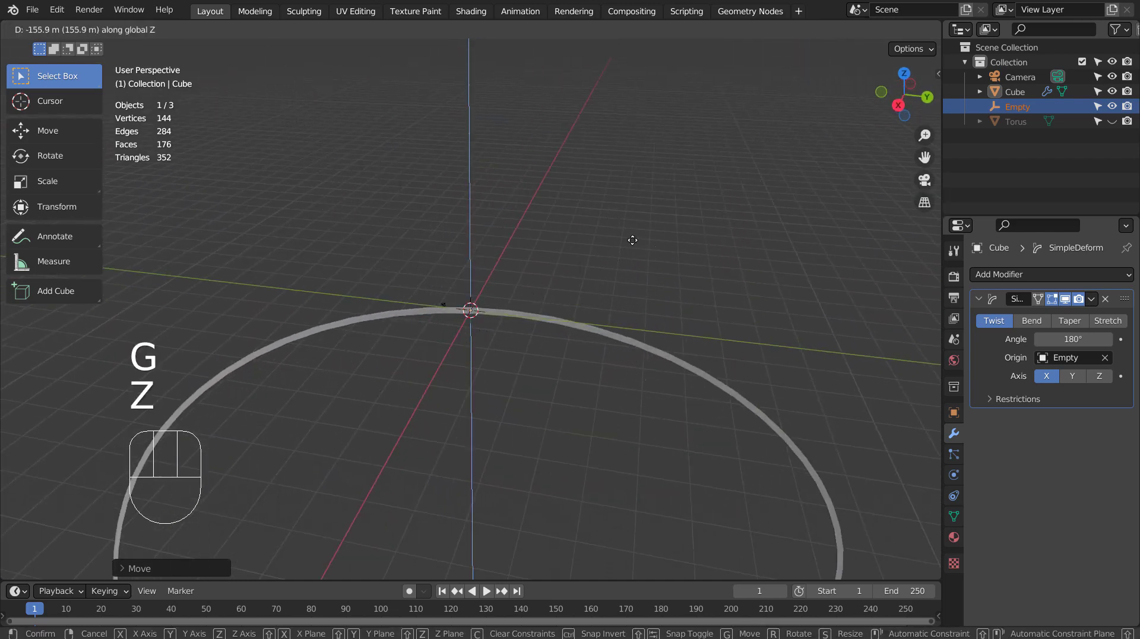
click(556, 357)
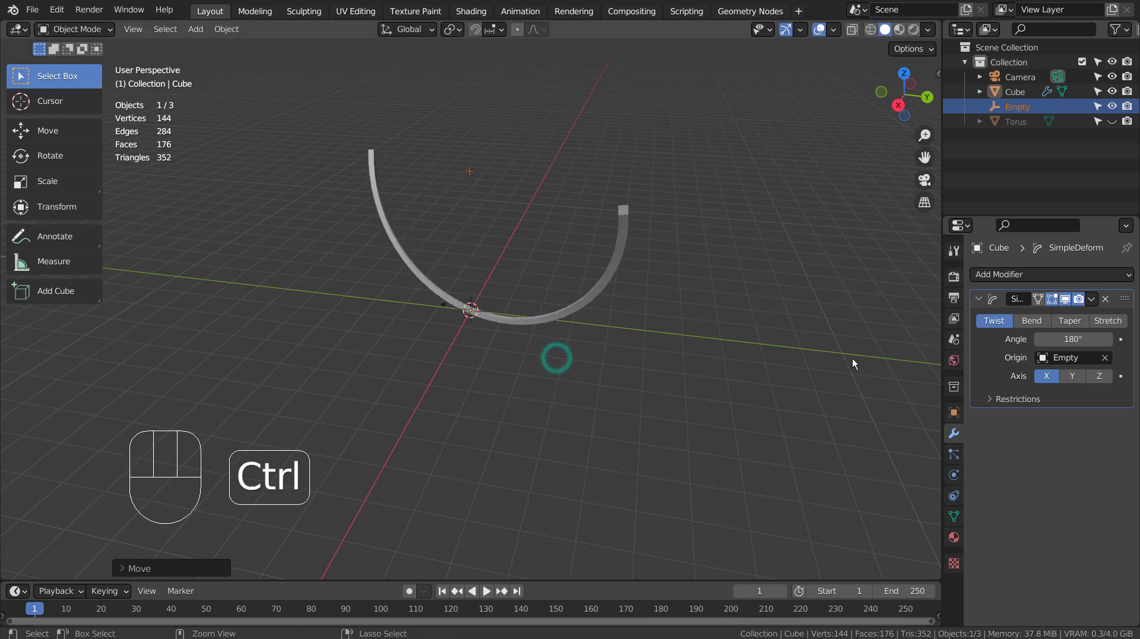
key(ctrl+z)
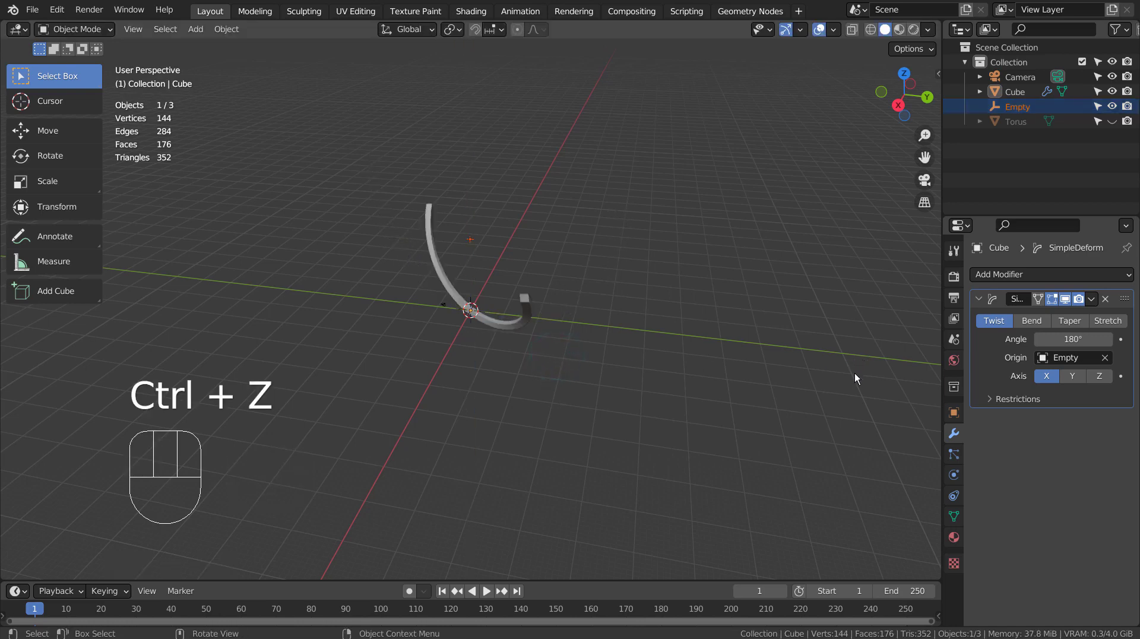
Step: Rotate the Empty about -121° around the global Y axis
key(r)
key(x)
key(y)
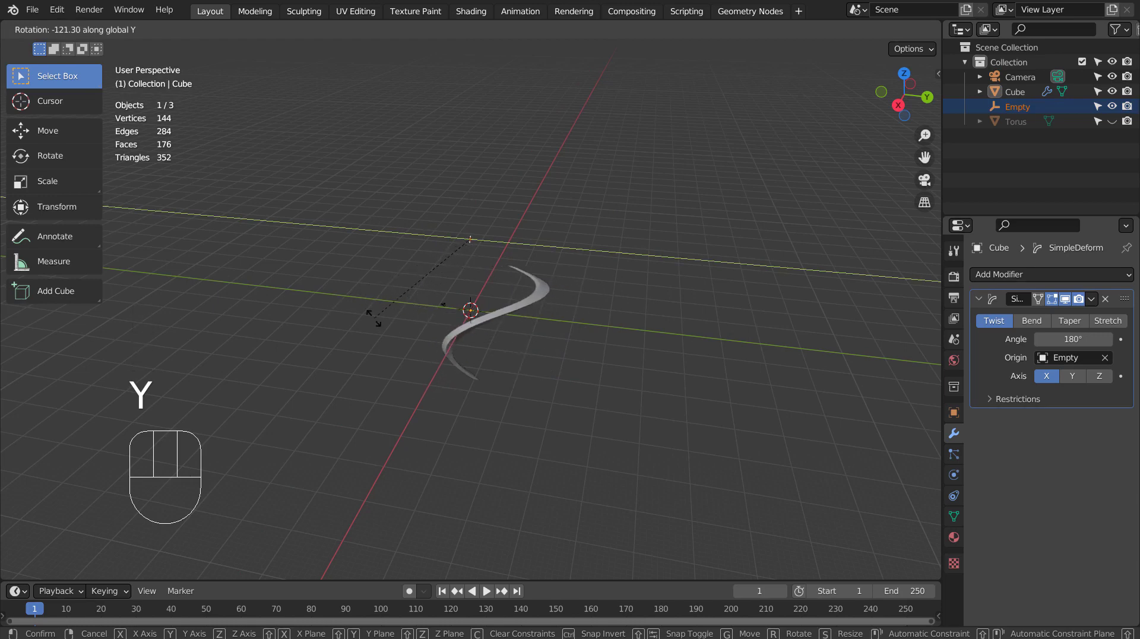
click(373, 318)
middle_drag(557, 419, 715, 441)
Step: Select the deformed cube bar and move it up along the Z axis
click(650, 304)
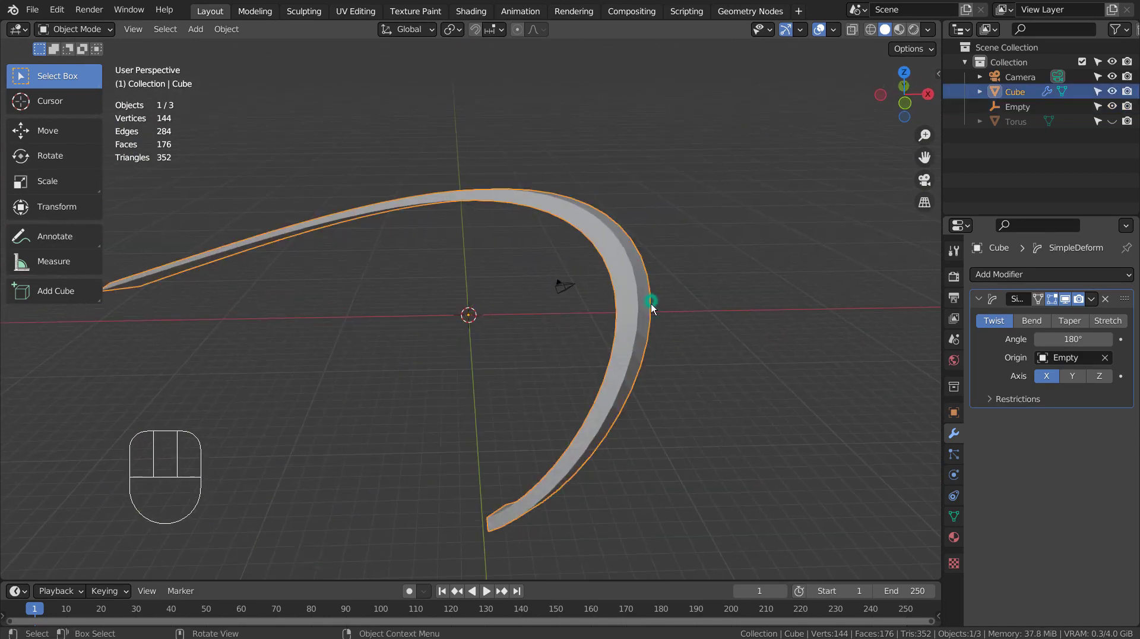
key(g)
key(z)
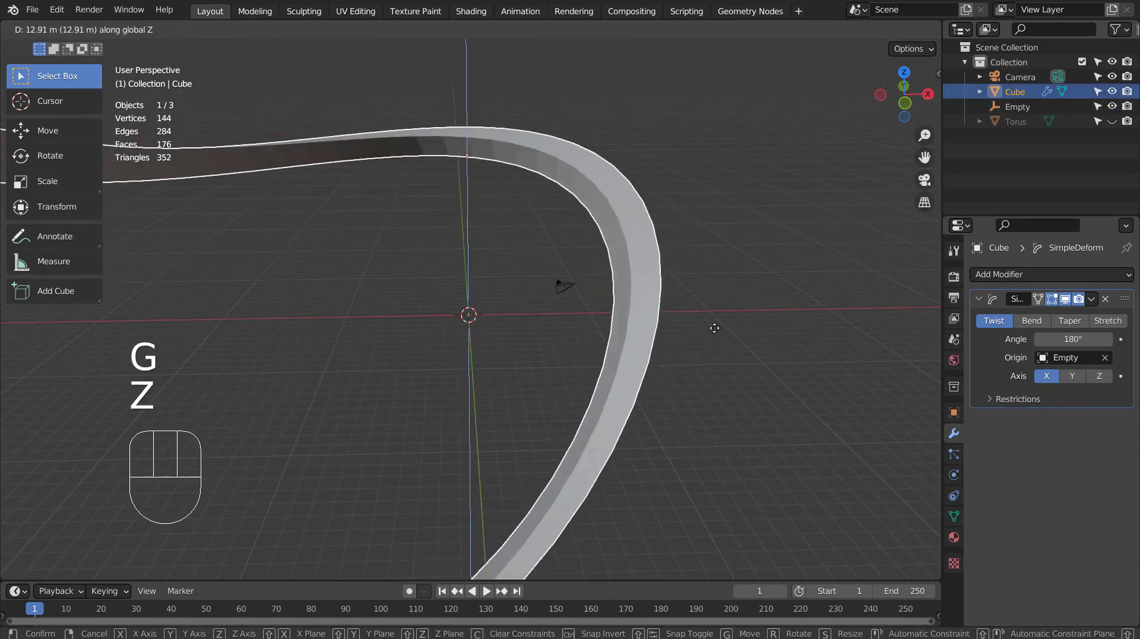
click(714, 365)
Step: Rotate the cube bar freely relative to the Empty and inspect the twisted shape from several sides
key(g)
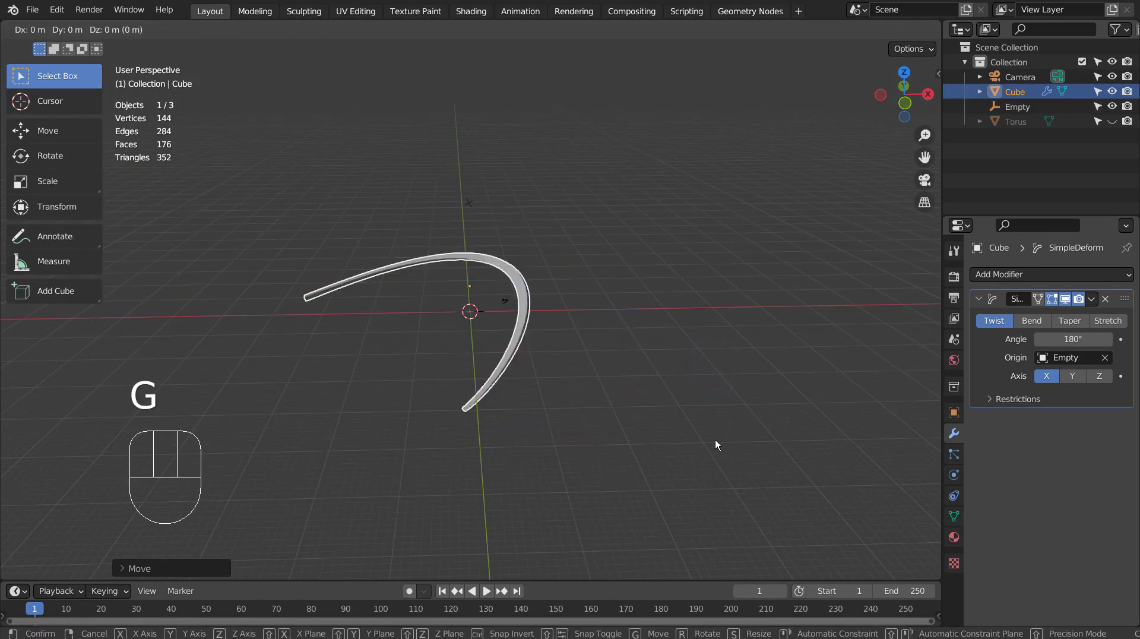
key(r)
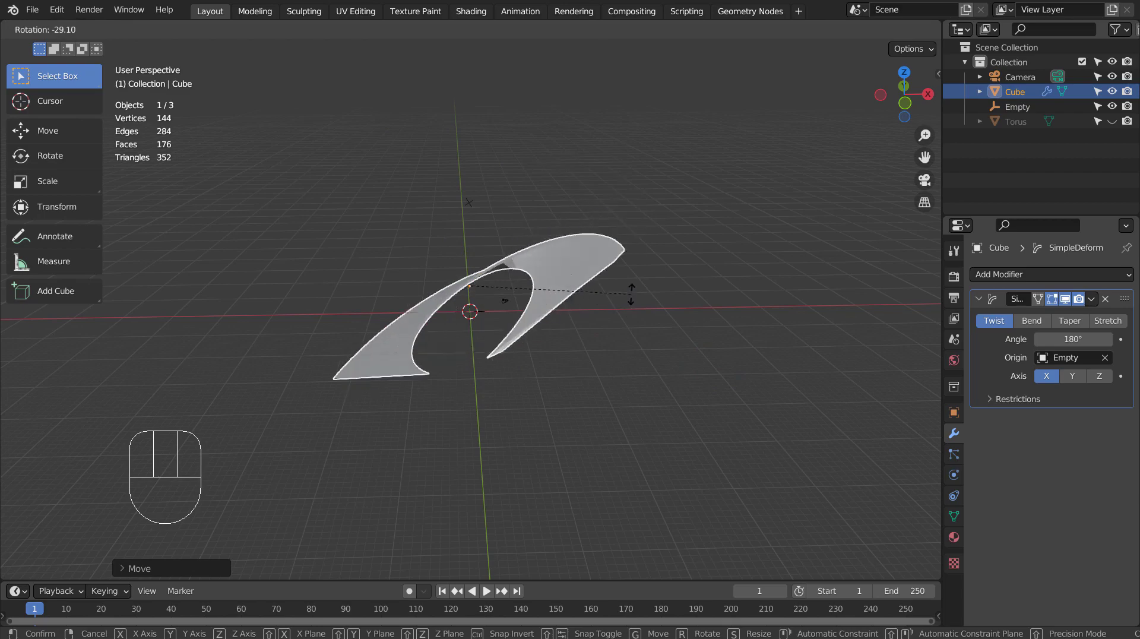
click(630, 371)
middle_drag(669, 339, 231, 333)
scroll(475, 377, up, 3)
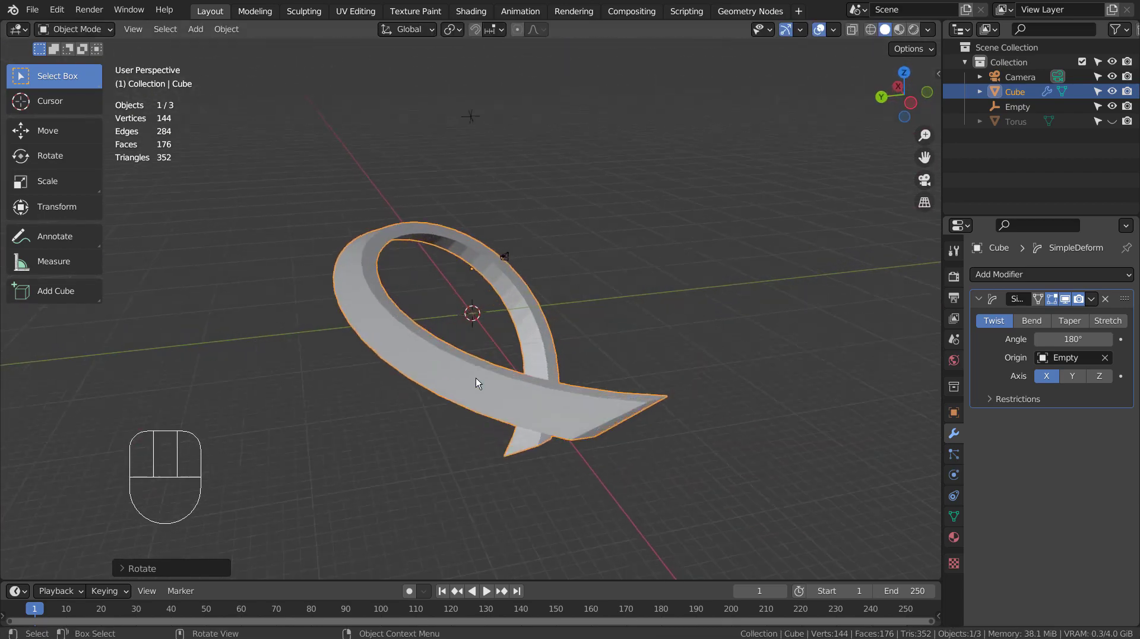
middle_drag(476, 378, 386, 356)
Step: Delete the cube bar, make the hidden torus visible again, and frame it in a close view
key(x)
click(399, 359)
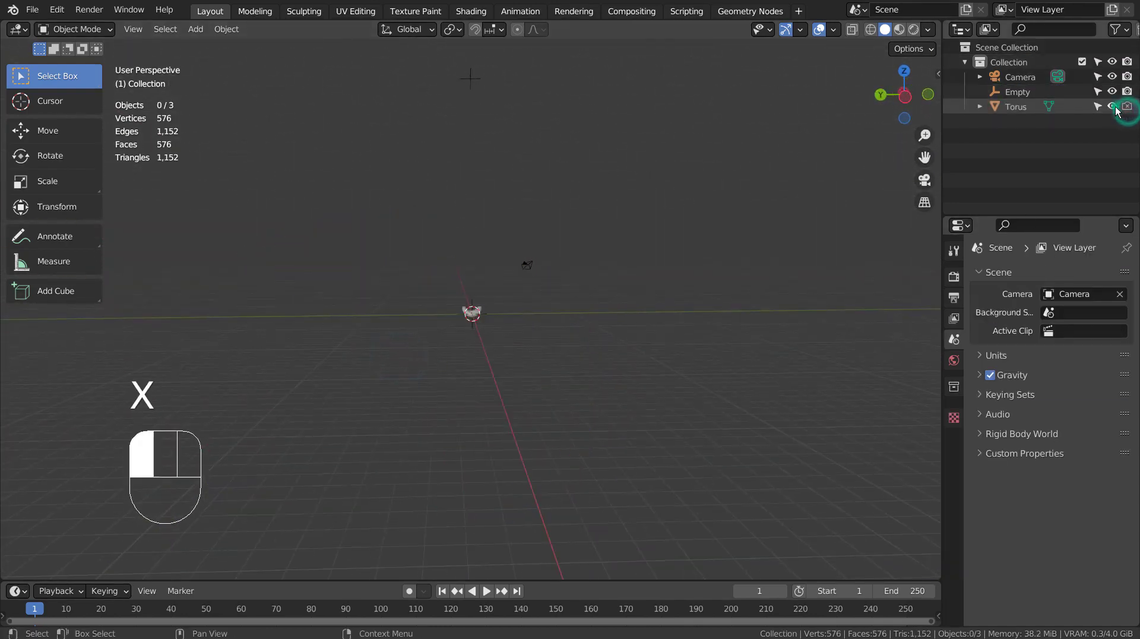
scroll(725, 333, up, 5)
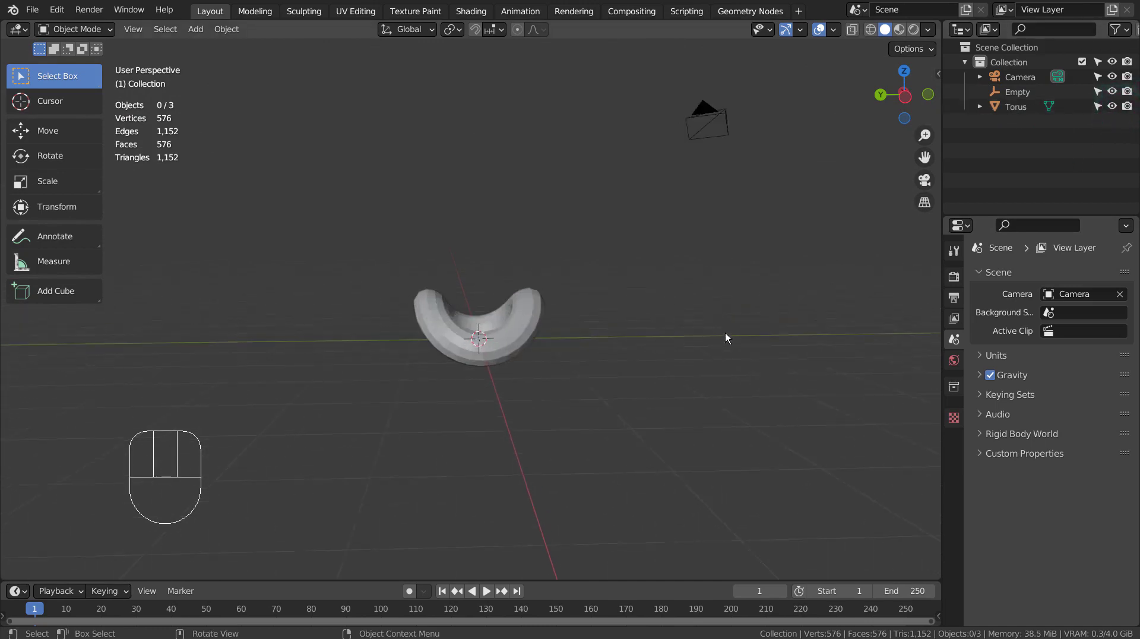
middle_drag(757, 354, 712, 414)
scroll(713, 416, down, 2)
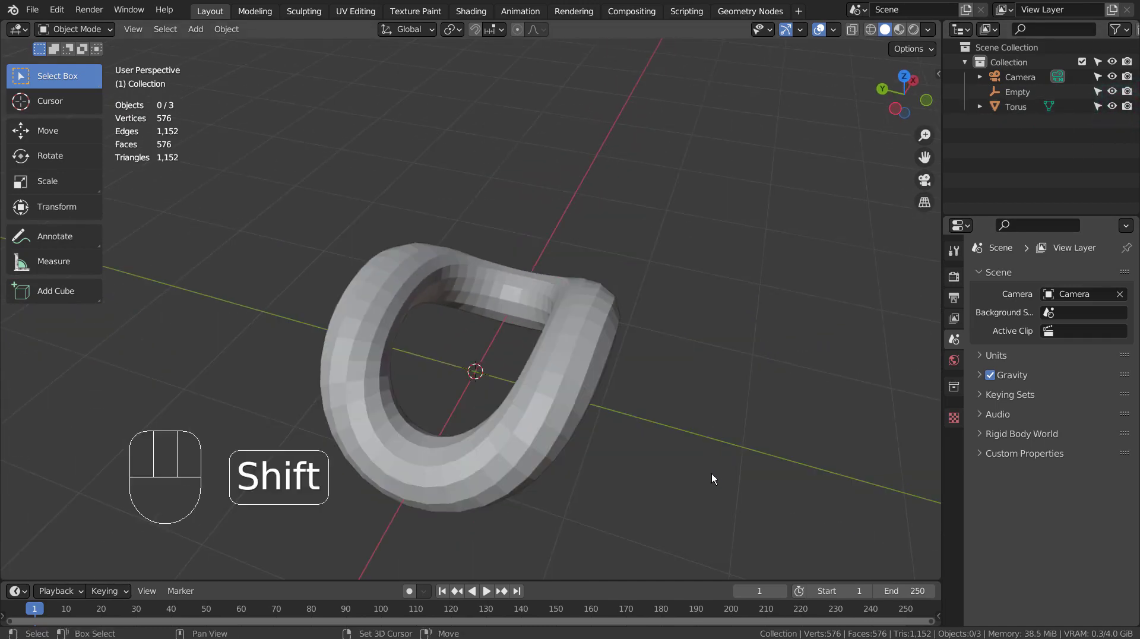
shift+middle_drag(711, 473, 714, 425)
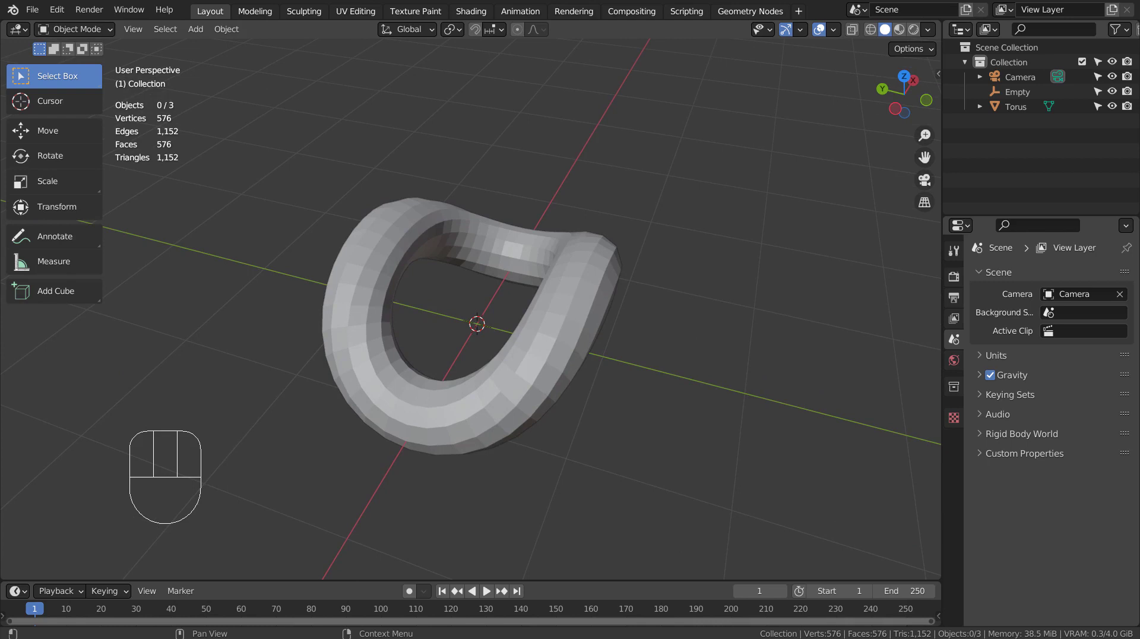